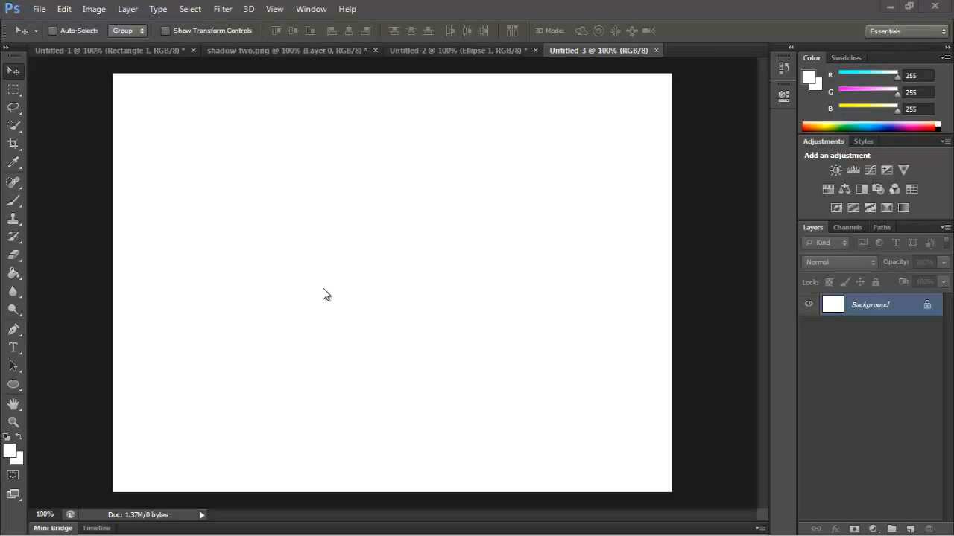
click(42, 10)
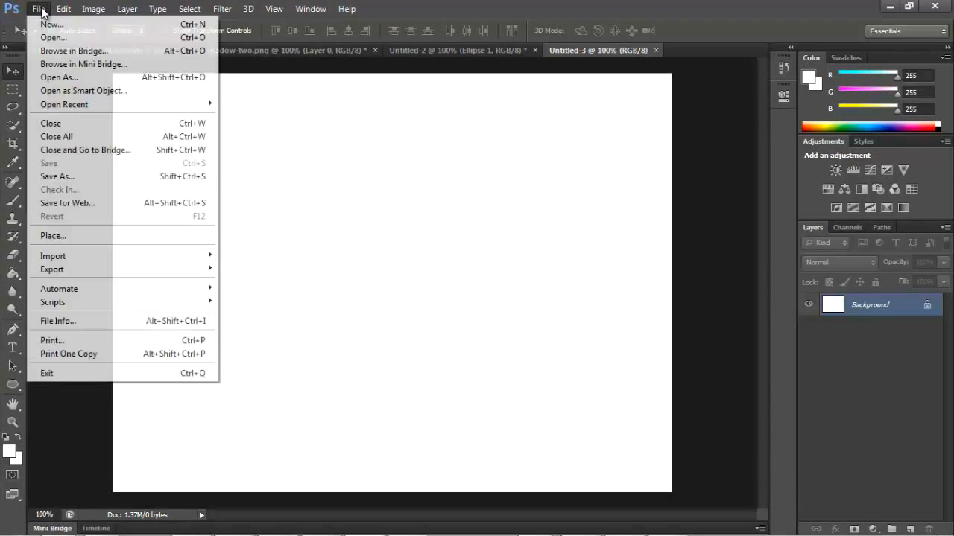
click(58, 25)
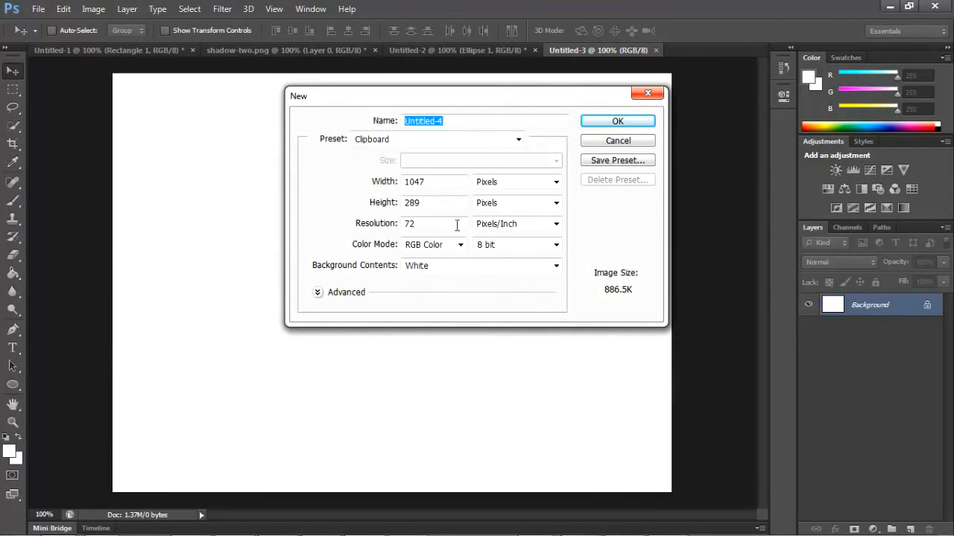
double_click(409, 224)
click(417, 224)
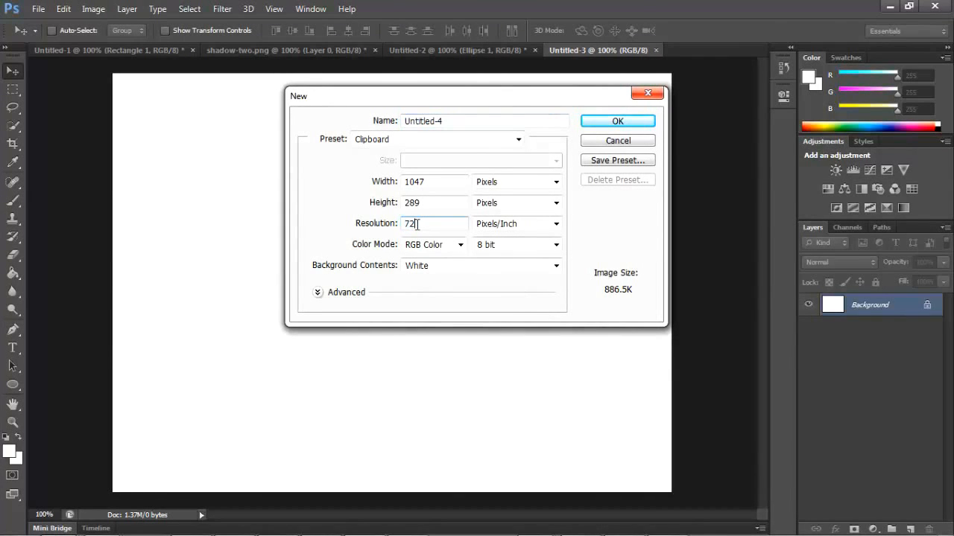
click(603, 142)
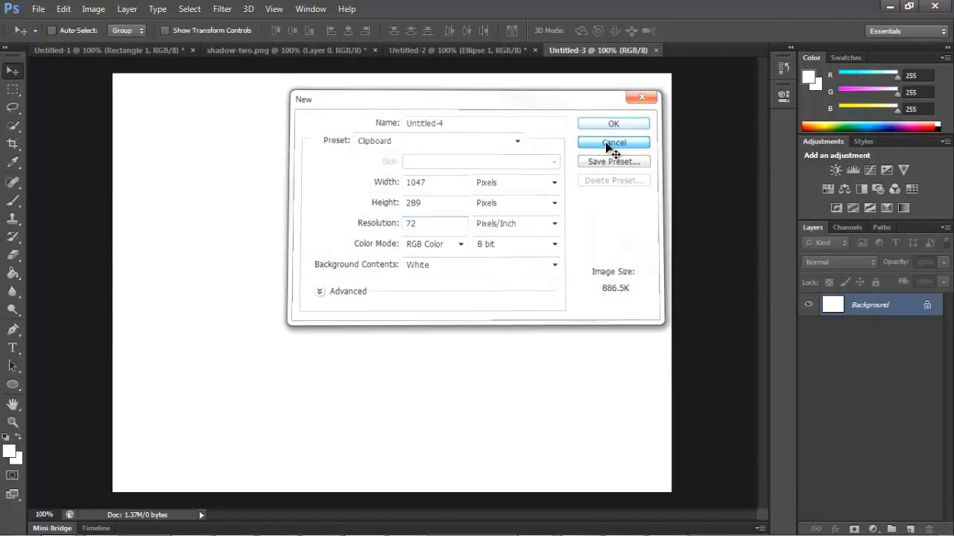
- Add a new layer and draw a square of about 328 px on the canvas with the Rectangle Tool
click(911, 528)
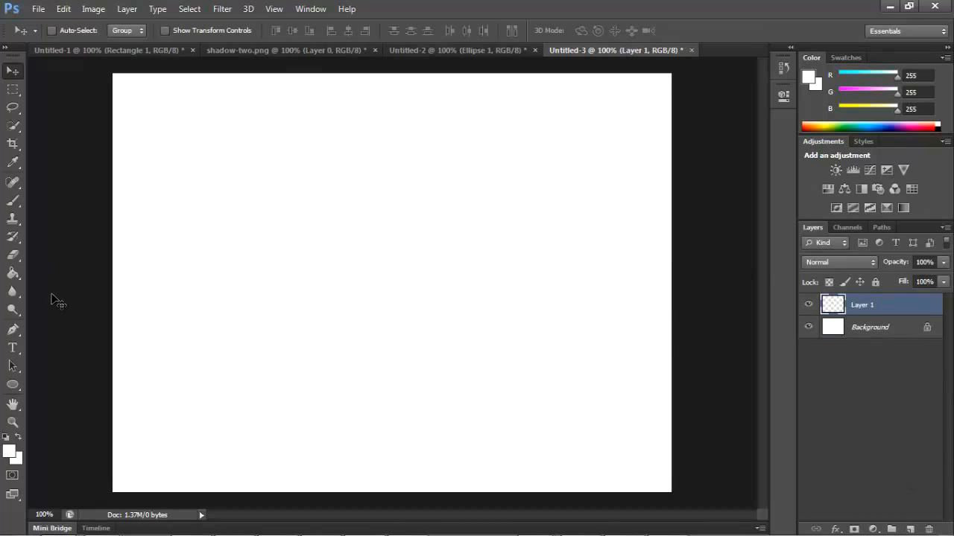
click(13, 386)
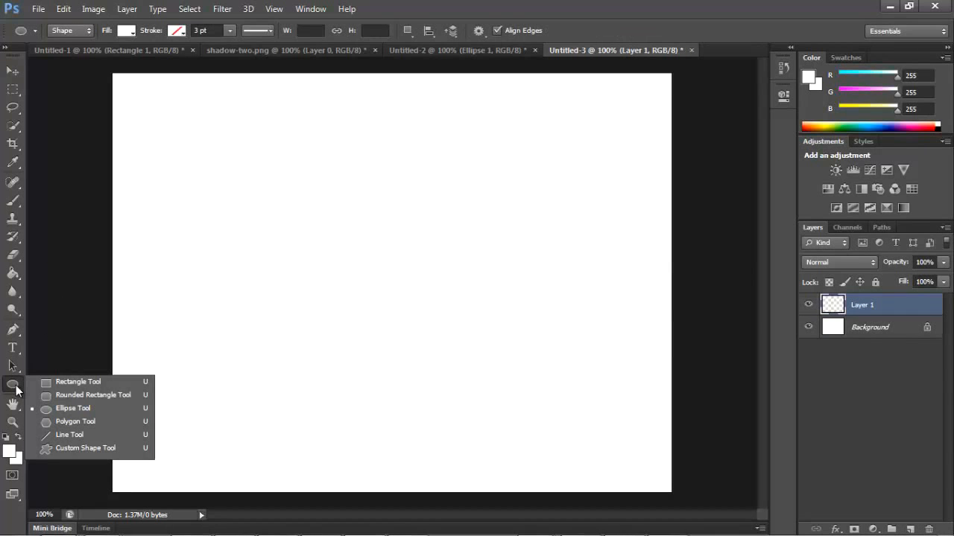
click(72, 381)
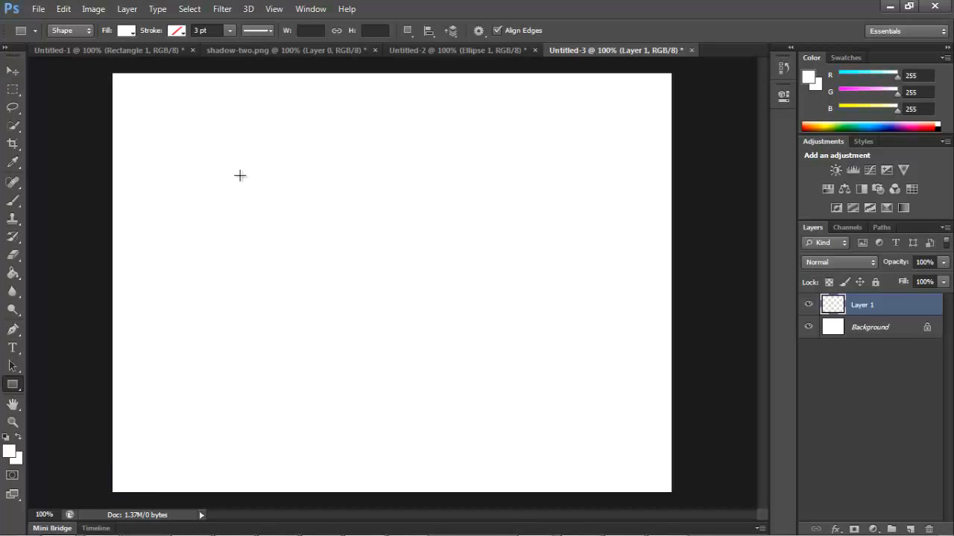
drag(238, 175, 619, 405)
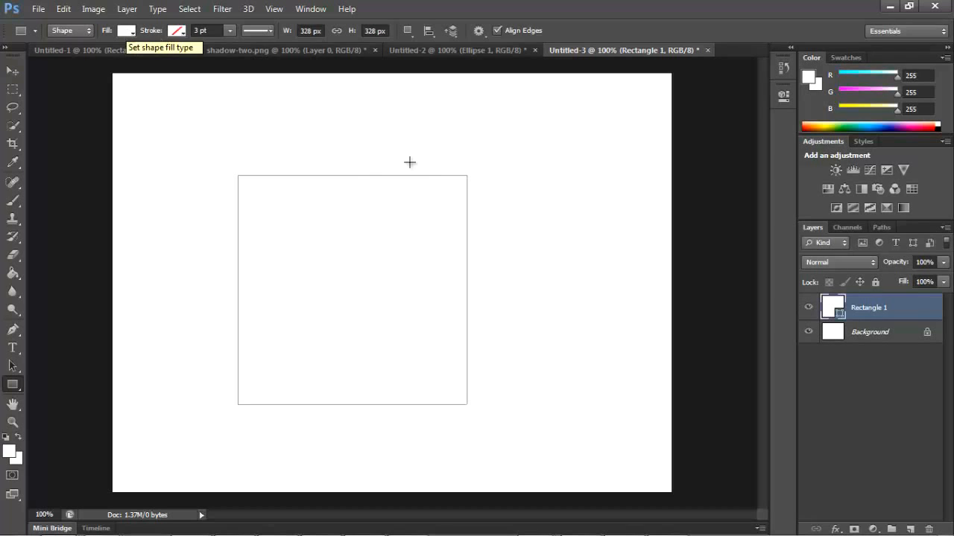
double_click(831, 310)
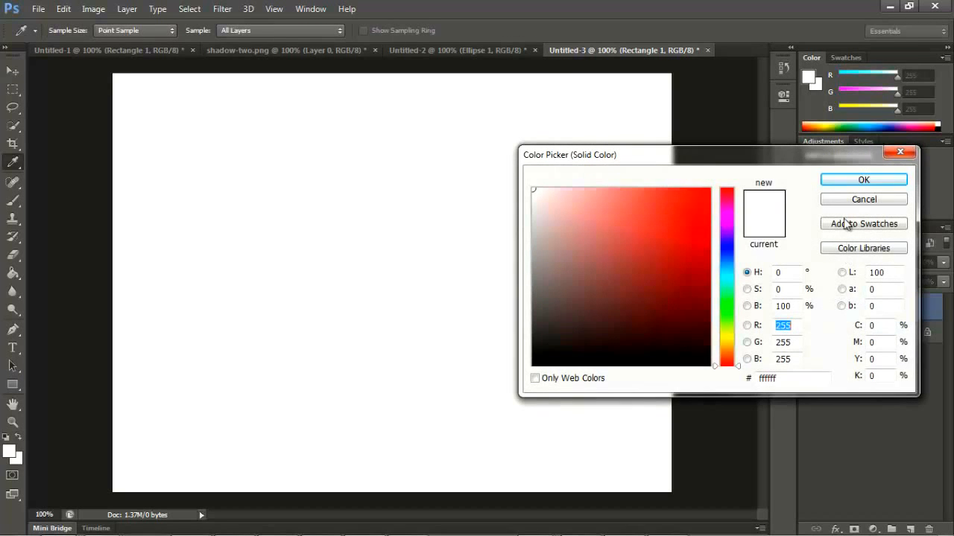
drag(783, 161, 537, 149)
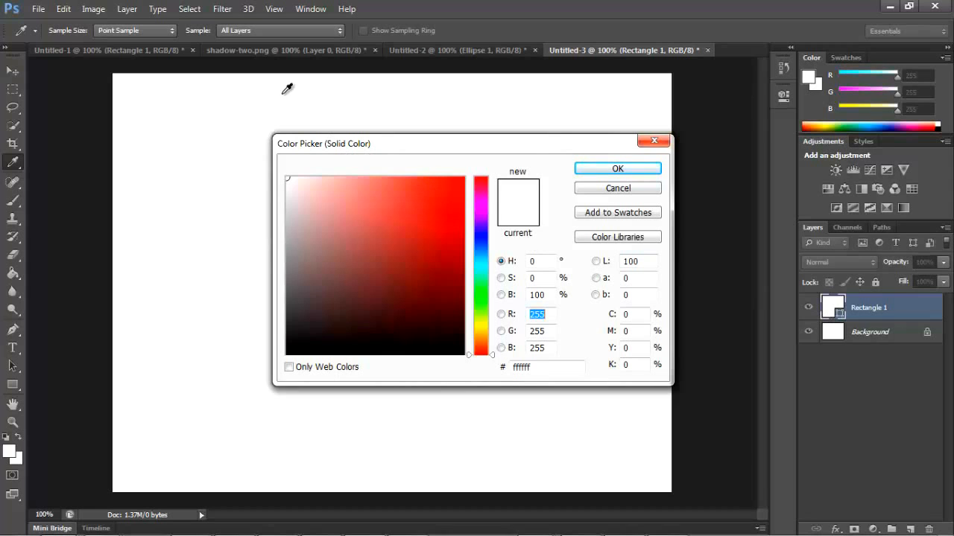
click(645, 193)
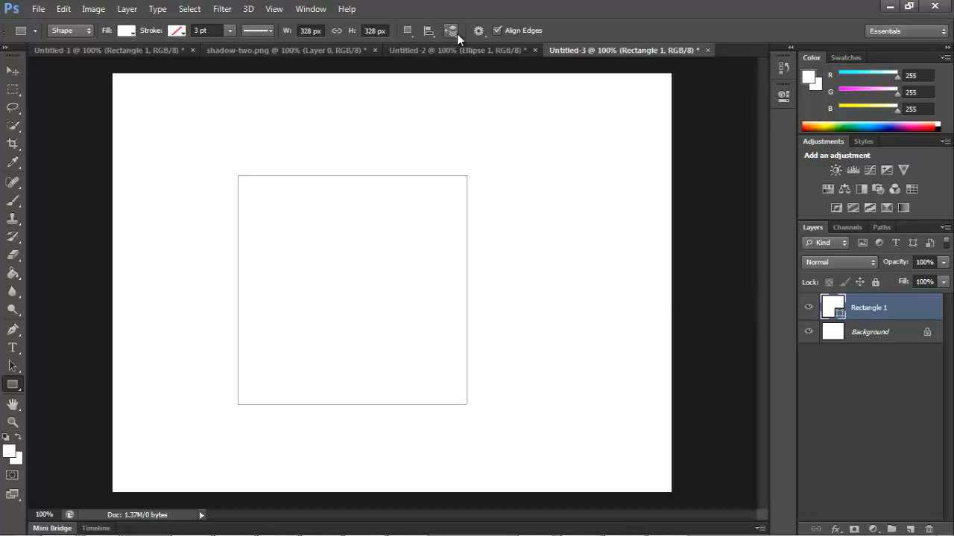
- Change the square's fill to bright yellow, fcfa3a
double_click(834, 307)
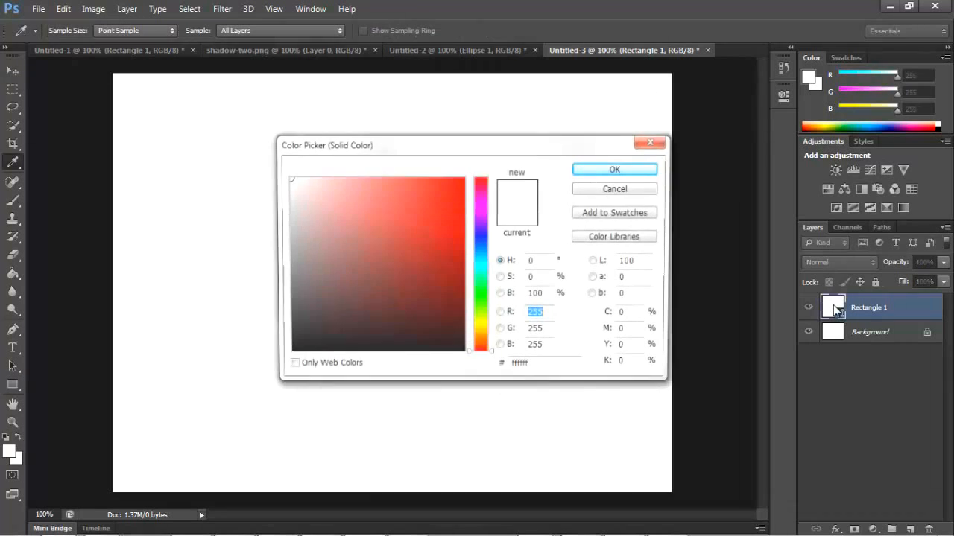
drag(484, 146, 647, 137)
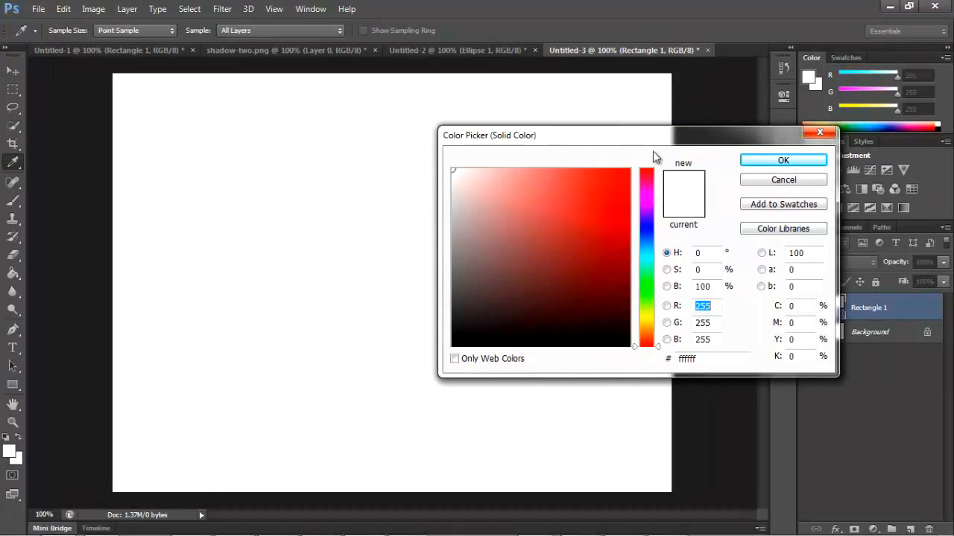
click(643, 319)
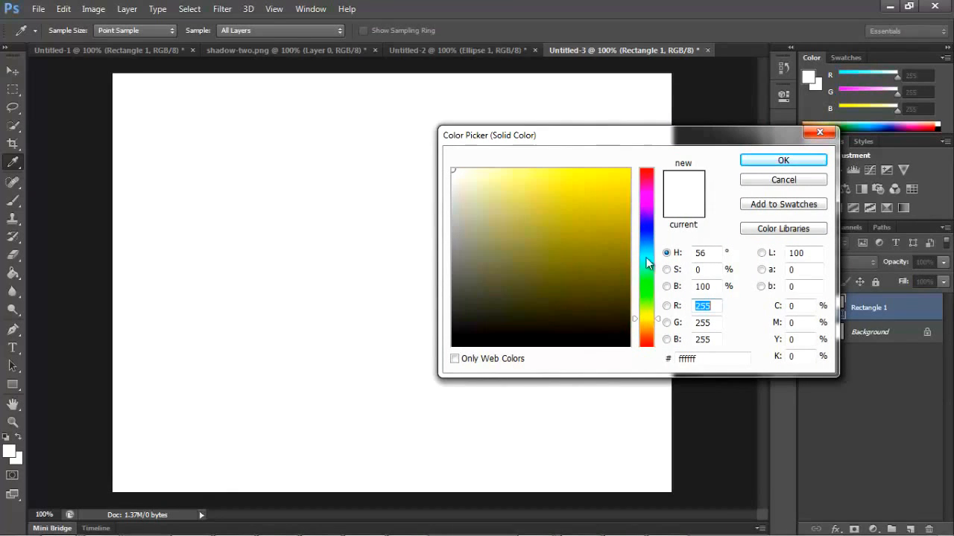
click(651, 320)
click(588, 170)
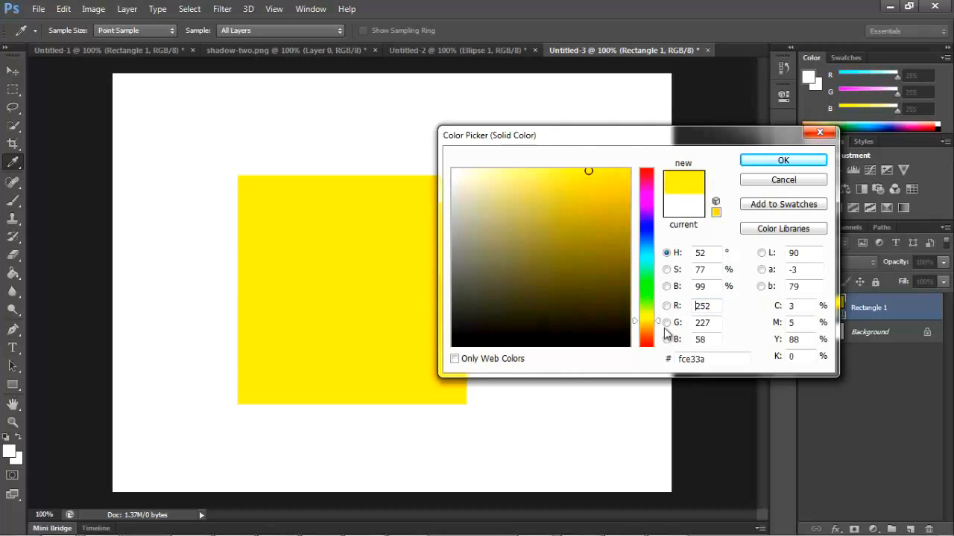
click(648, 317)
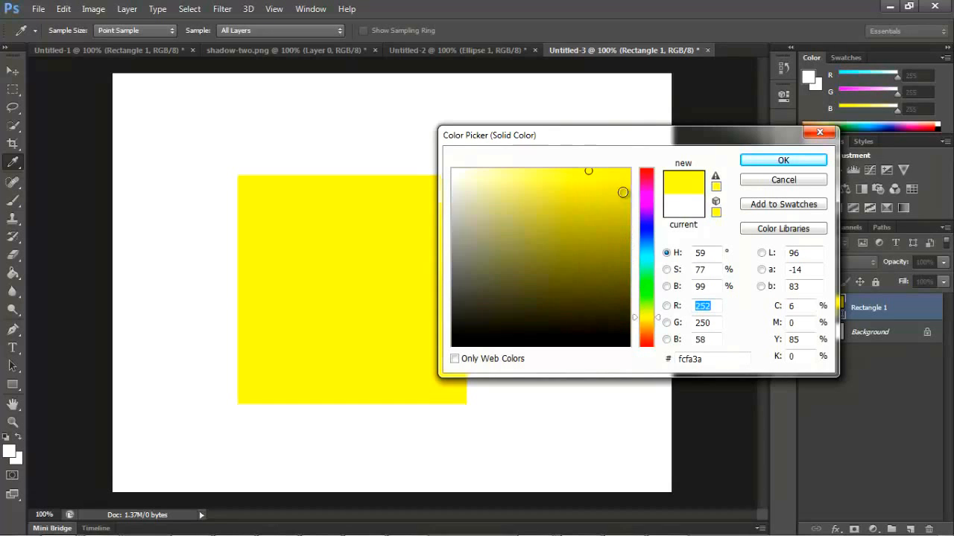
click(783, 160)
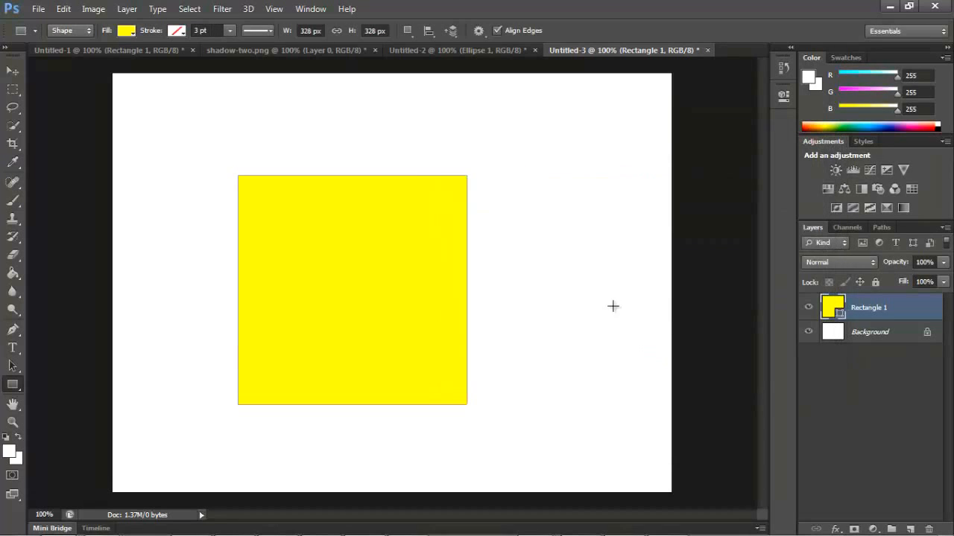
- Move the yellow square to the horizontal centre of the canvas and duplicate its layer under the default name
click(13, 72)
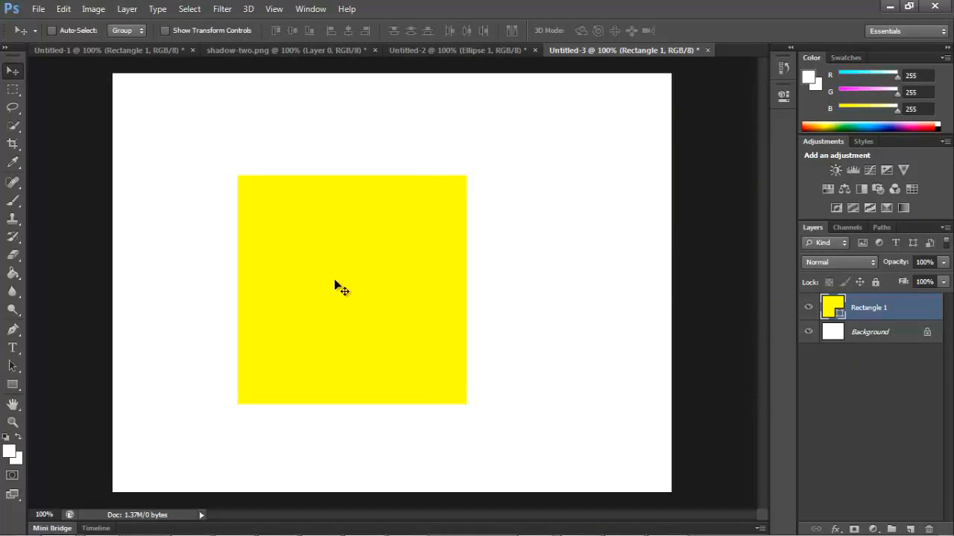
drag(335, 283, 377, 285)
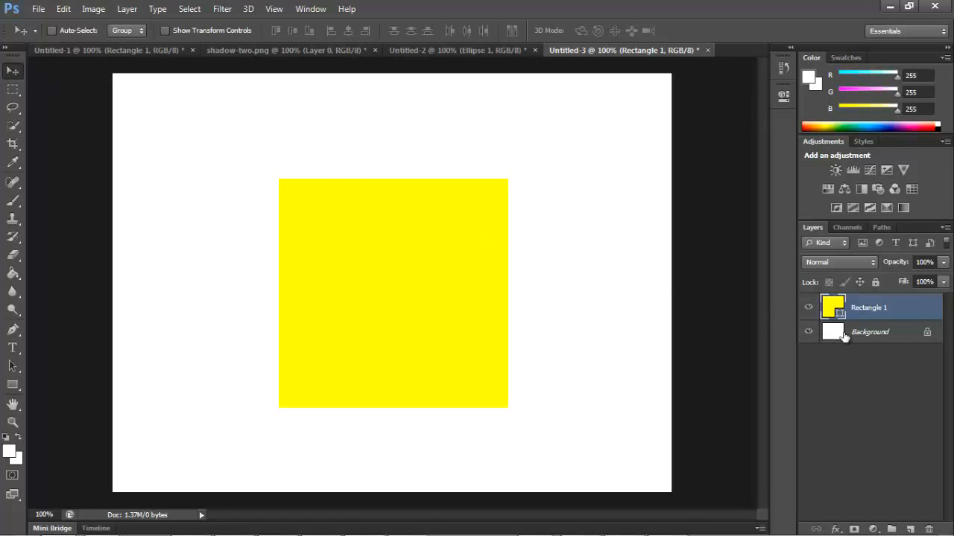
right_click(897, 317)
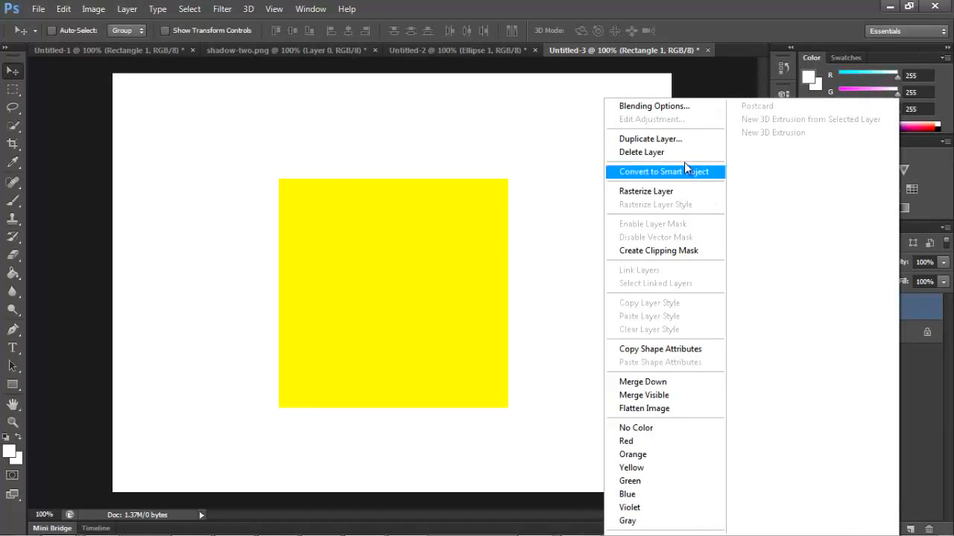
click(901, 303)
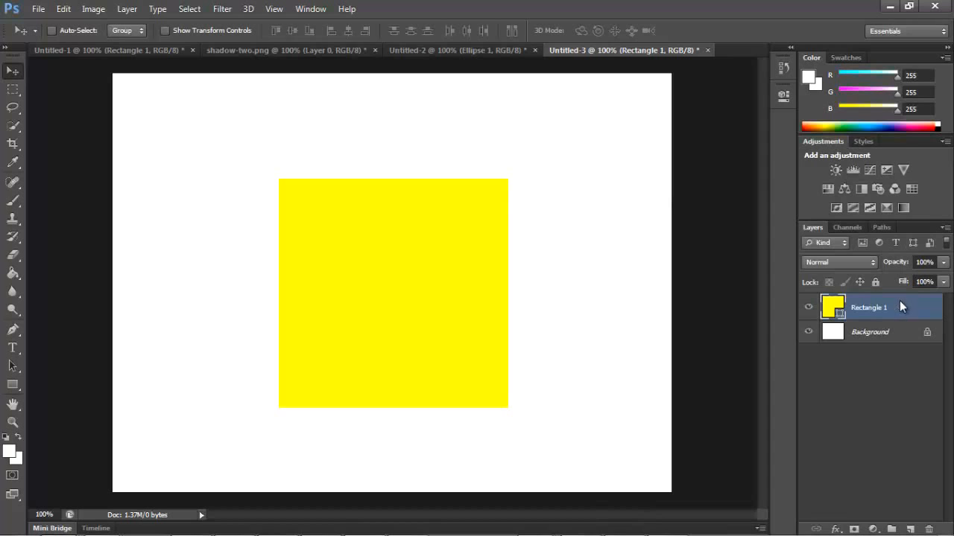
right_click(899, 302)
click(648, 139)
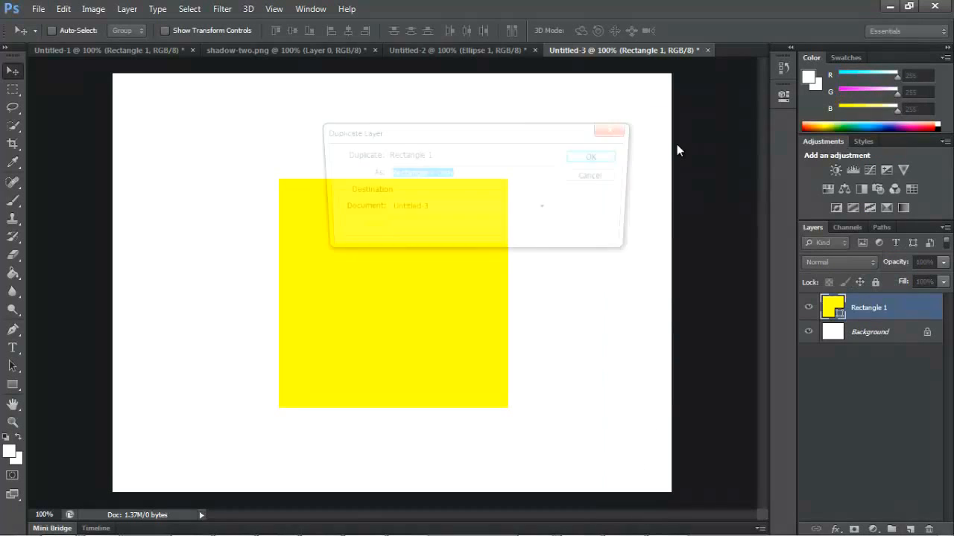
click(612, 160)
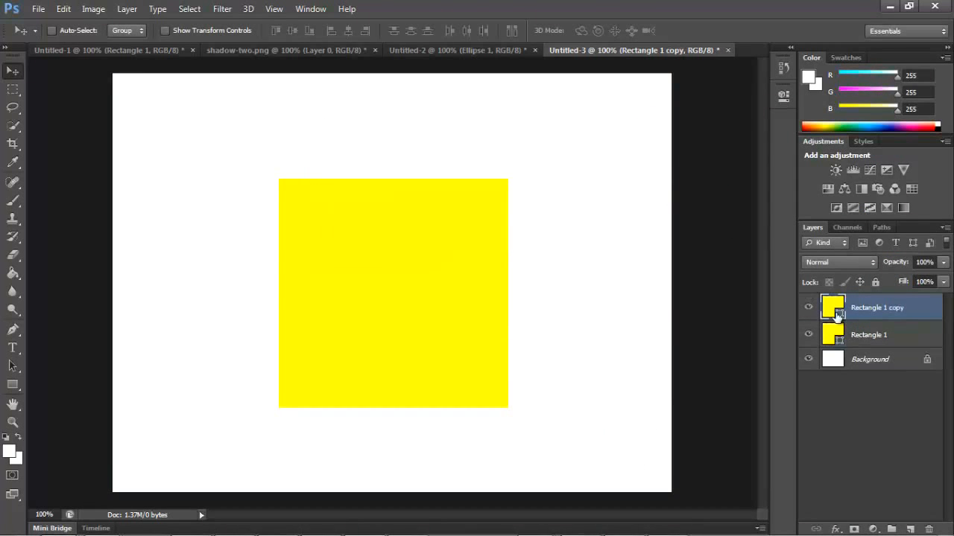
- Change the fill of the original Rectangle 1 layer, below the copy, to near-black
click(903, 339)
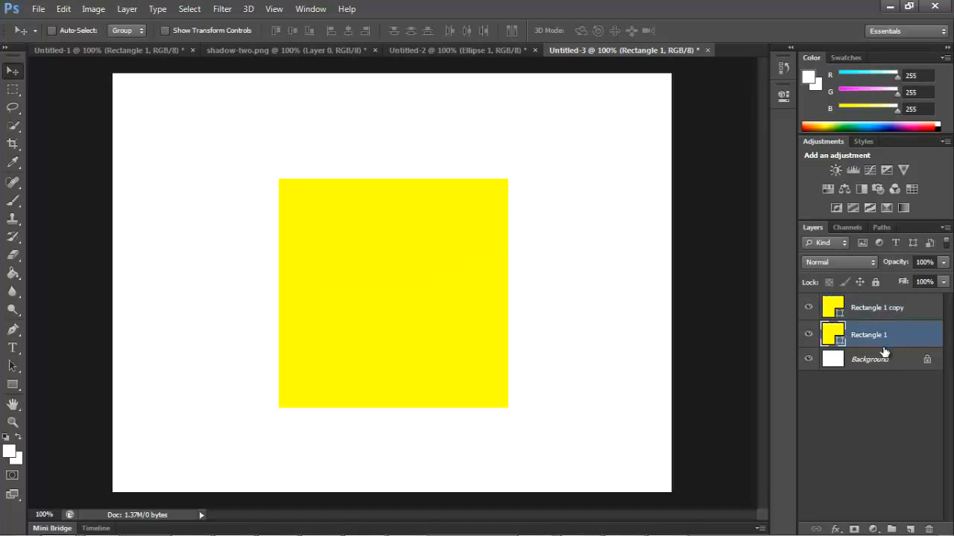
double_click(833, 335)
drag(513, 304, 456, 328)
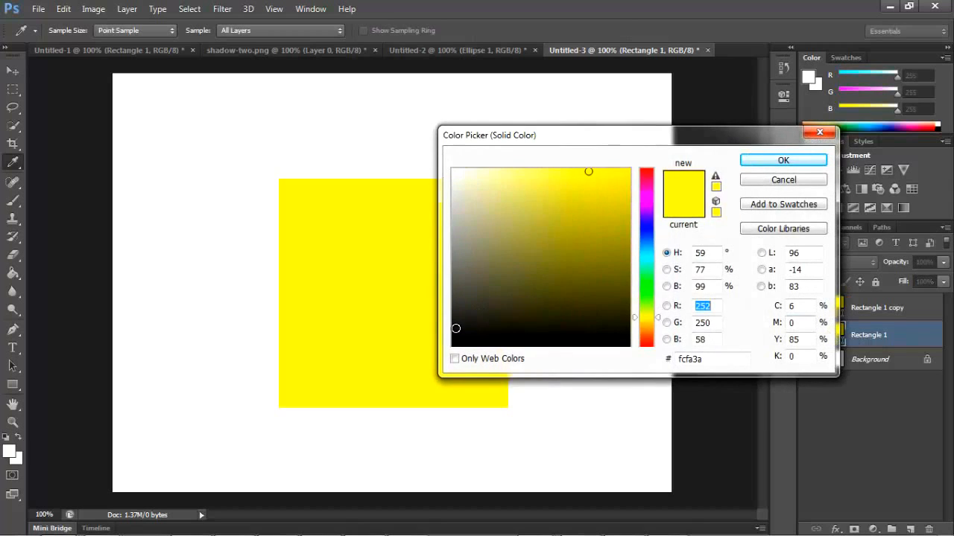
click(763, 166)
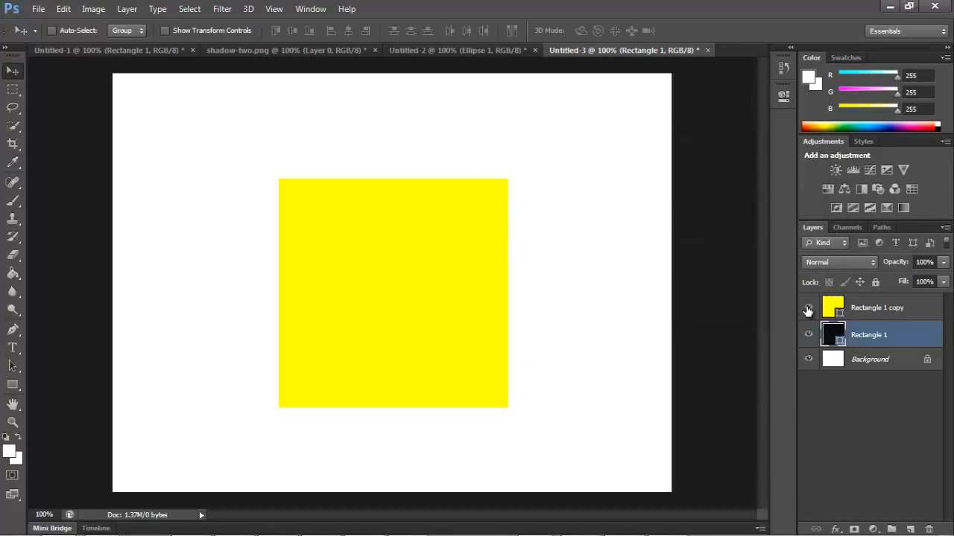
- Lower the opacity of the Rectangle 1 copy layer to 45%
click(898, 312)
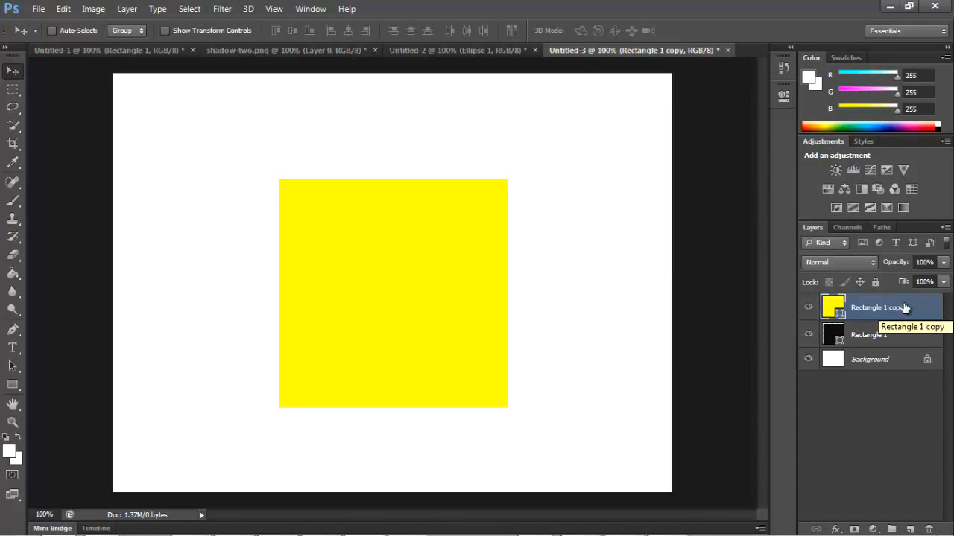
click(944, 262)
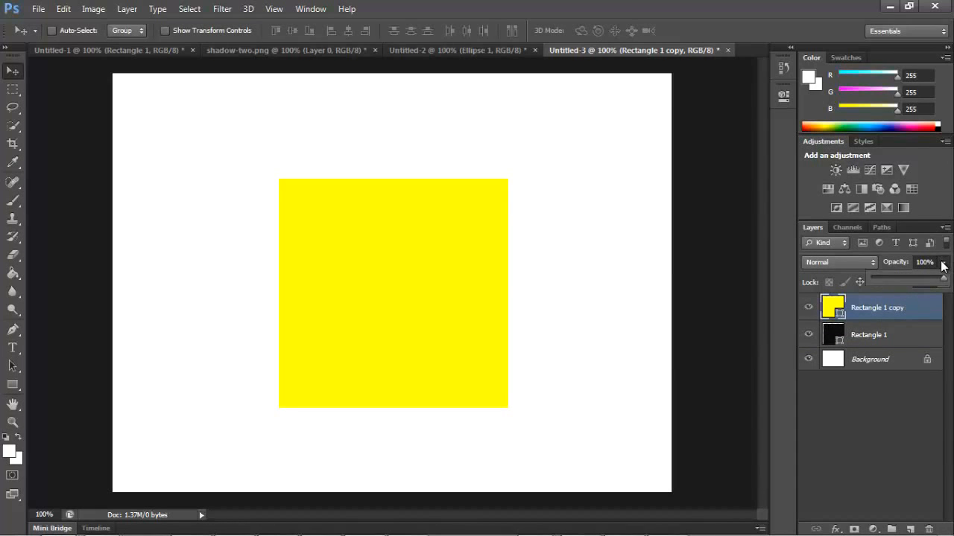
click(890, 277)
click(905, 279)
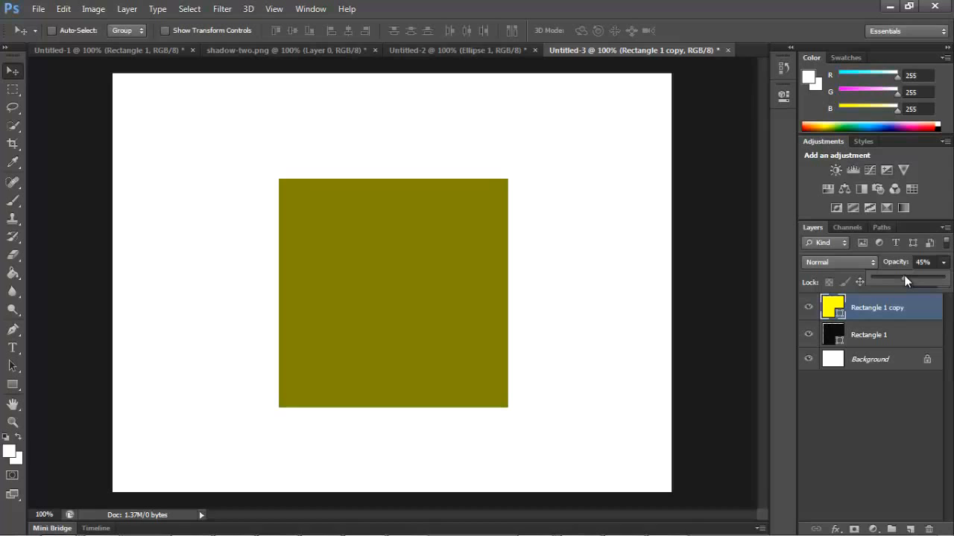
- Move the black Rectangle 1 shape down 20 px with Free Transform so it sticks out below the square
click(903, 335)
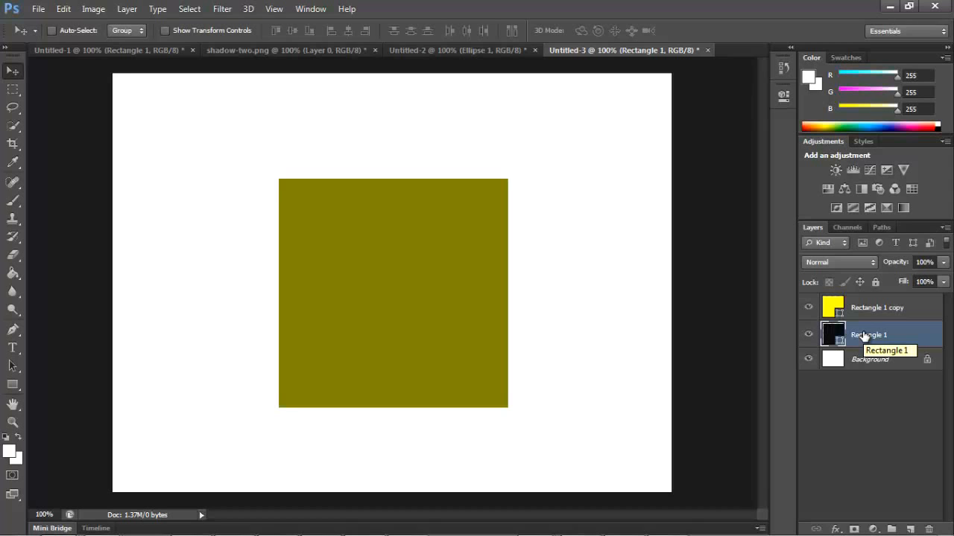
key(ctrl+t)
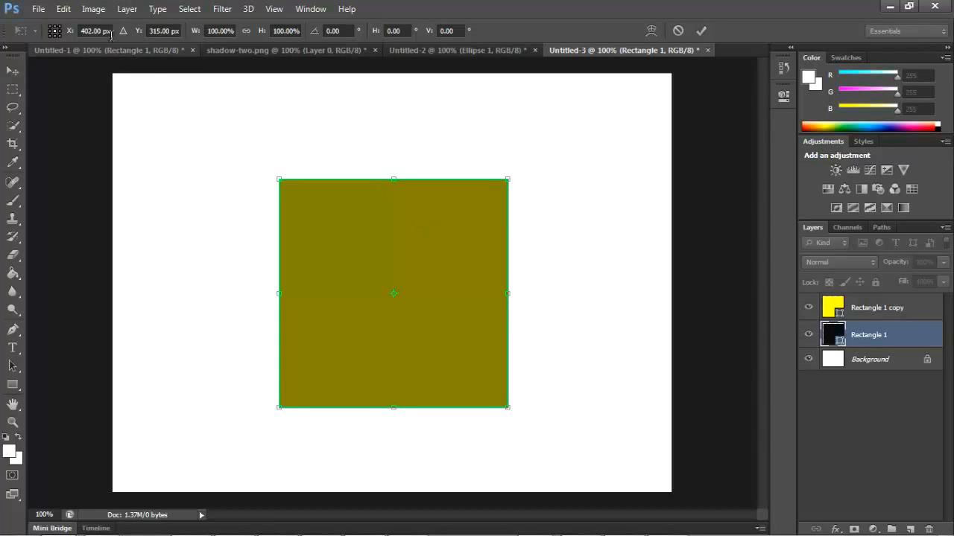
click(64, 9)
click(64, 9)
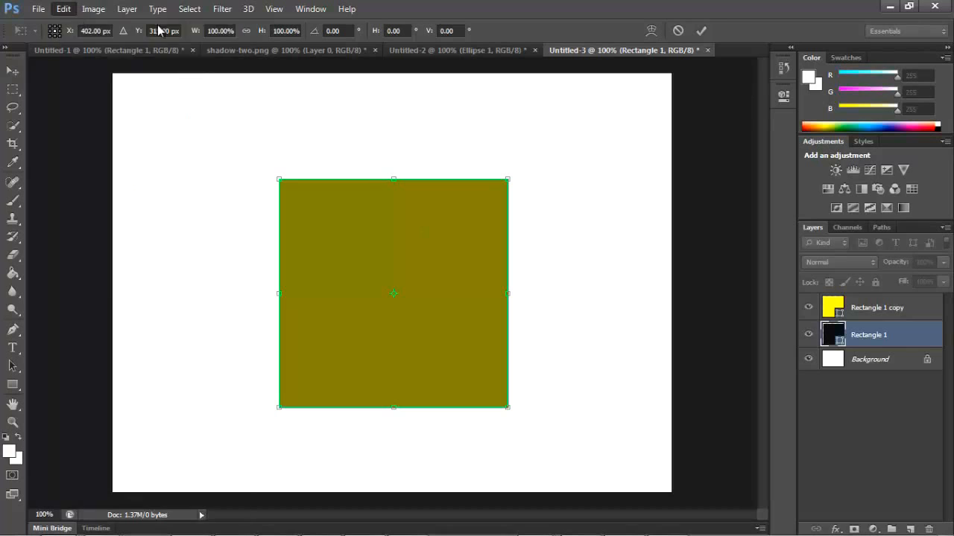
click(93, 9)
click(93, 9)
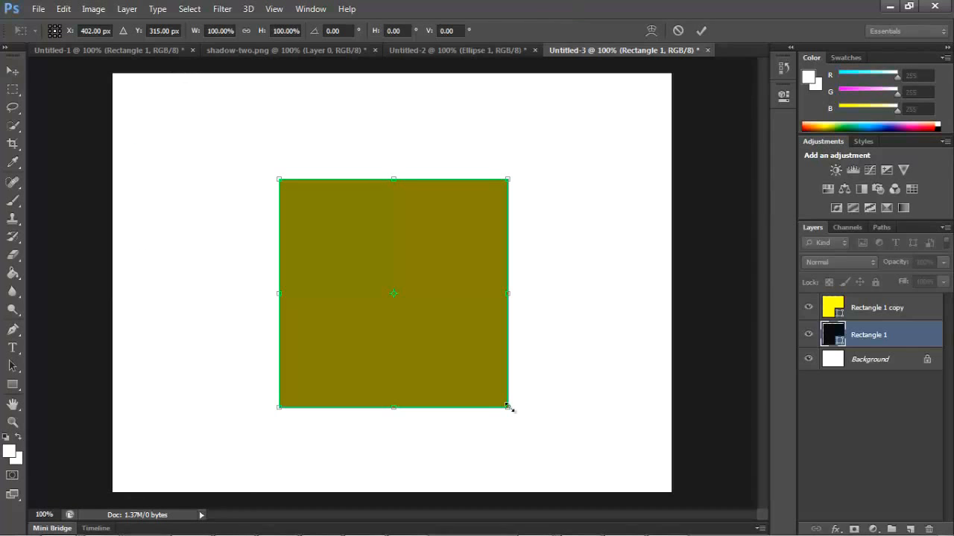
key(Down)
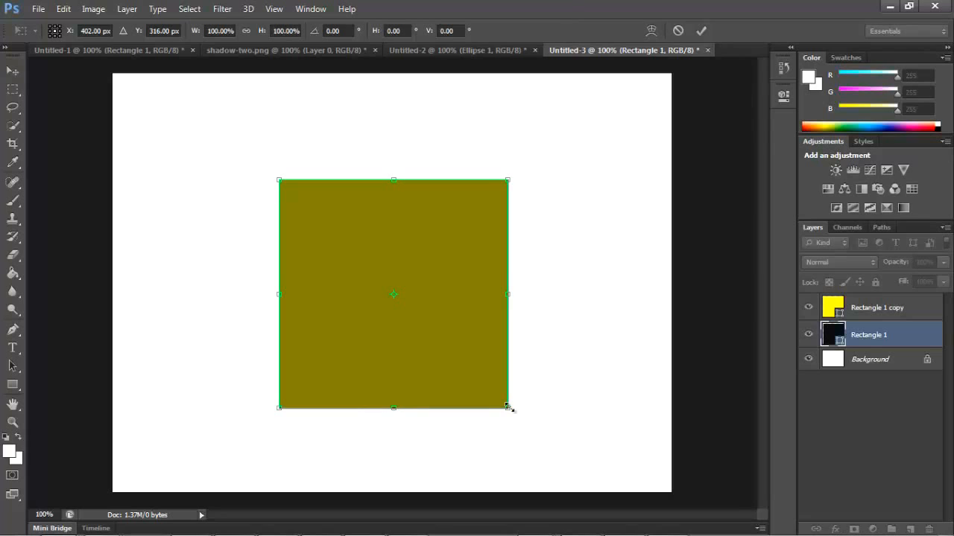
key(shift+Down)
key(shift+Down)
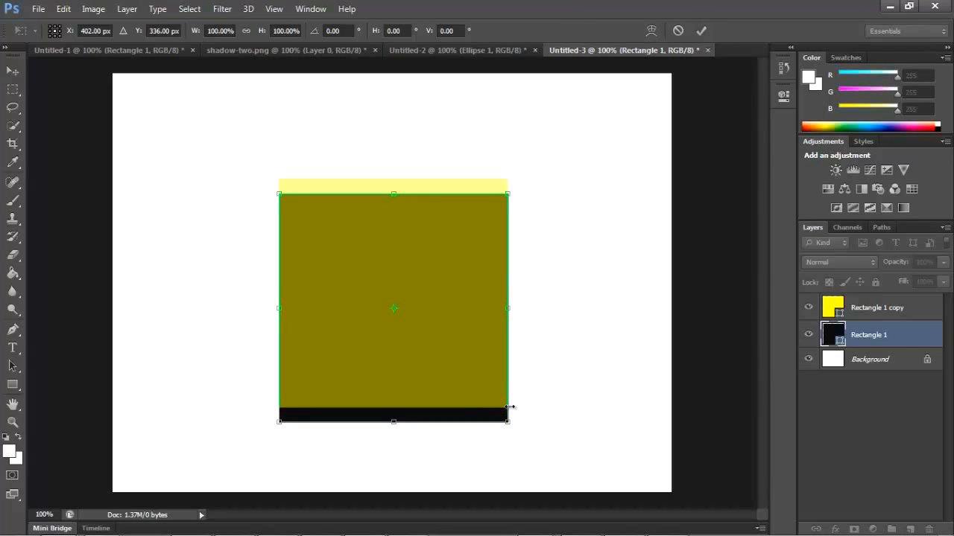
key(Up)
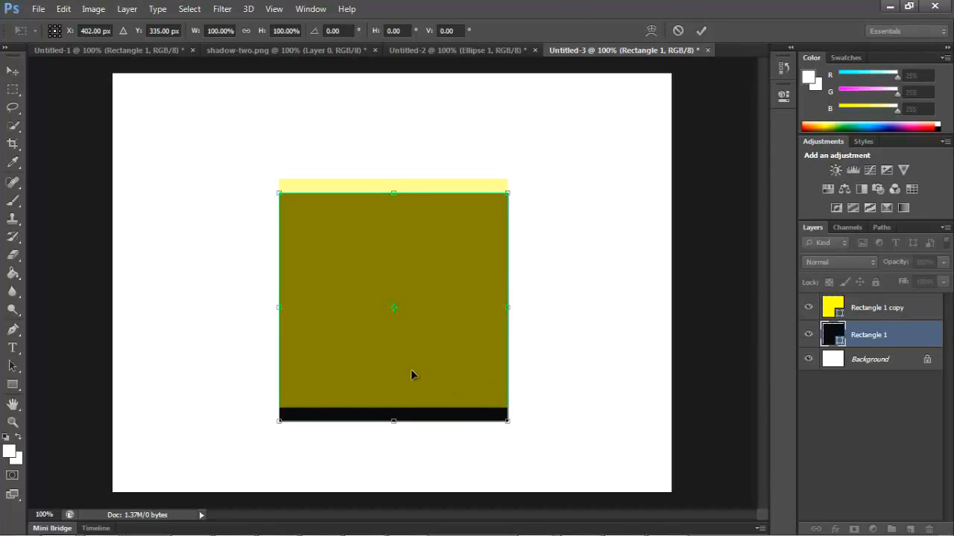
- Warp the bottom edge of the black rectangle slightly upward in the middle and apply the transform
right_click(429, 420)
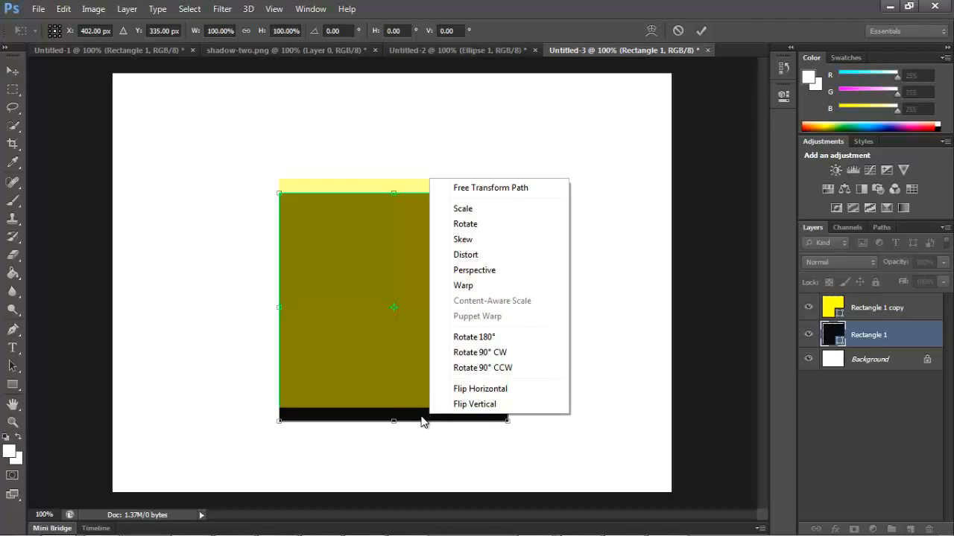
click(490, 286)
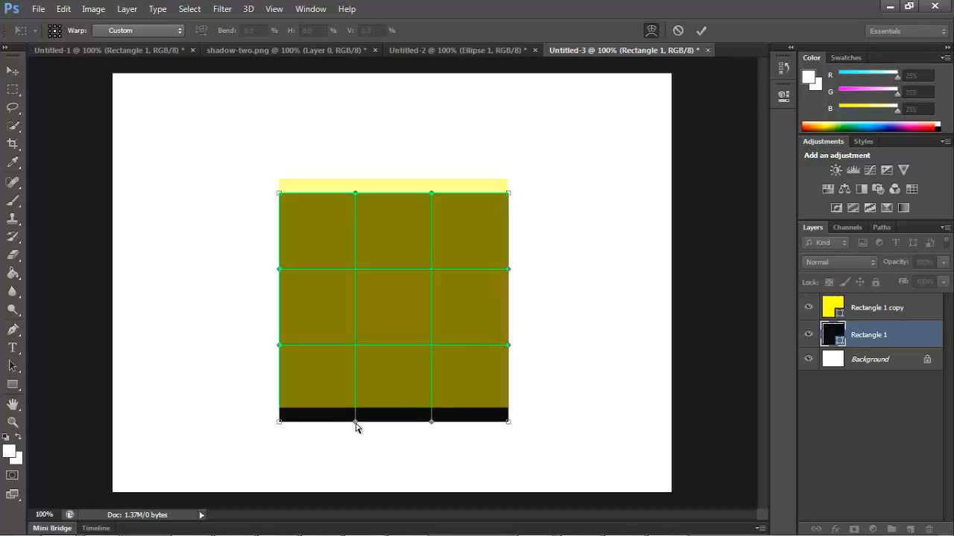
drag(354, 422, 358, 418)
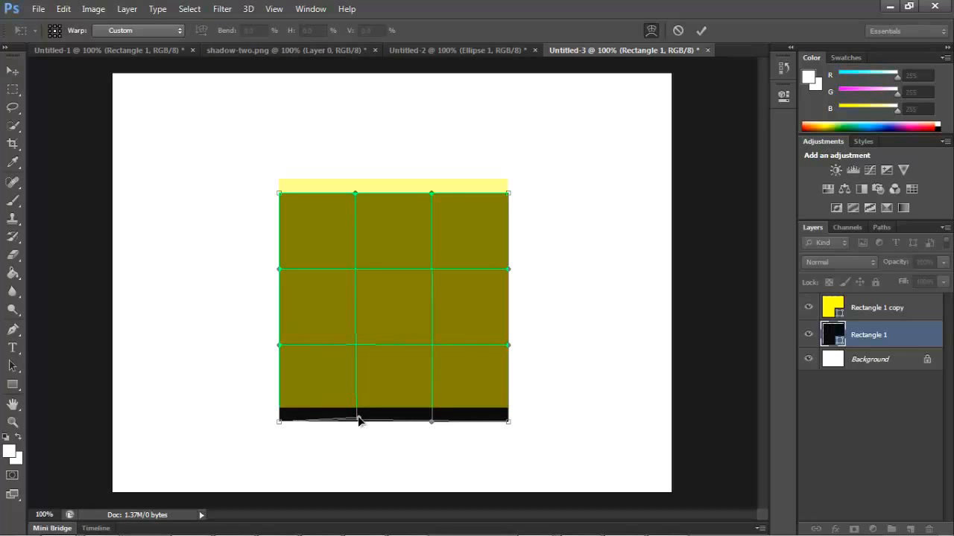
drag(432, 420, 430, 417)
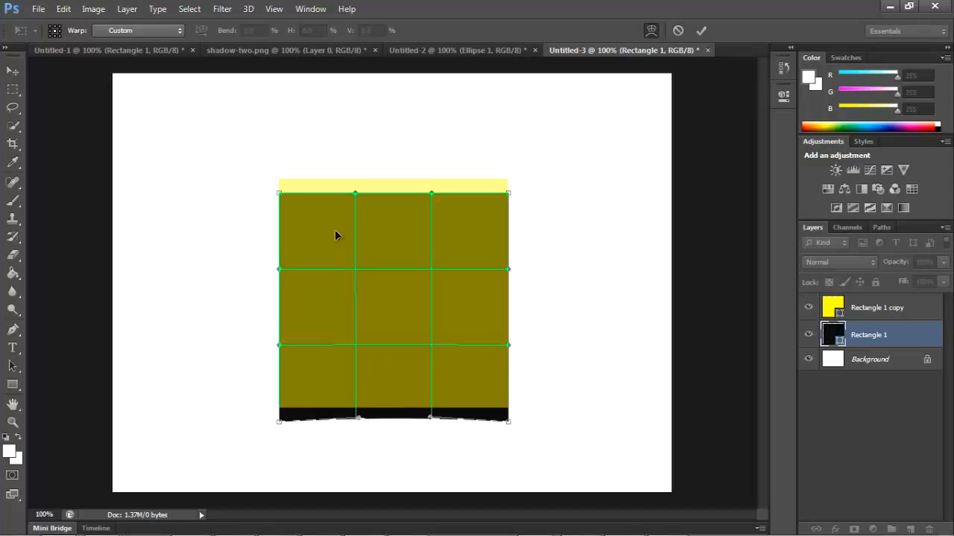
key(Return)
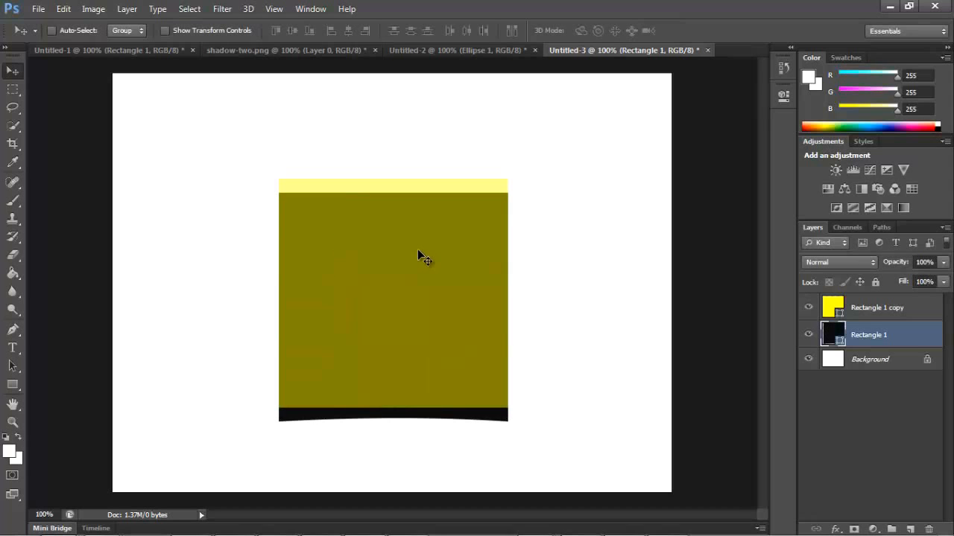
- Narrow the black shape's top edge evenly from both sides in perspective, slanting the sides about 3.8°
key(ctrl+t)
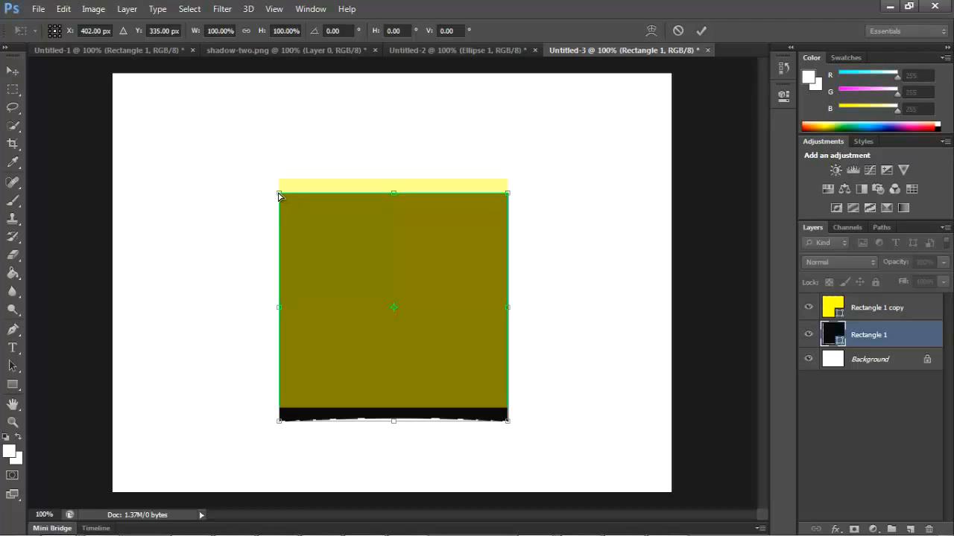
drag(279, 195, 295, 198)
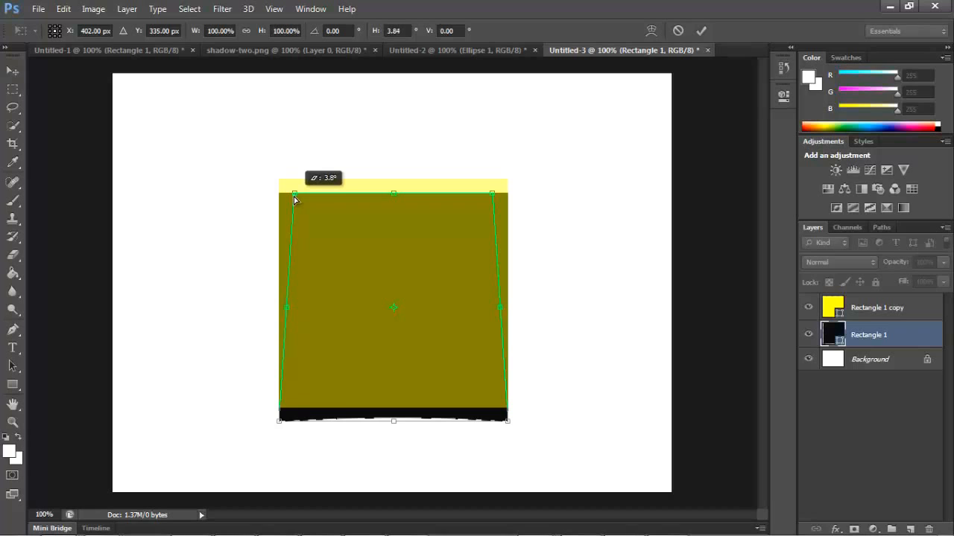
drag(295, 198, 294, 199)
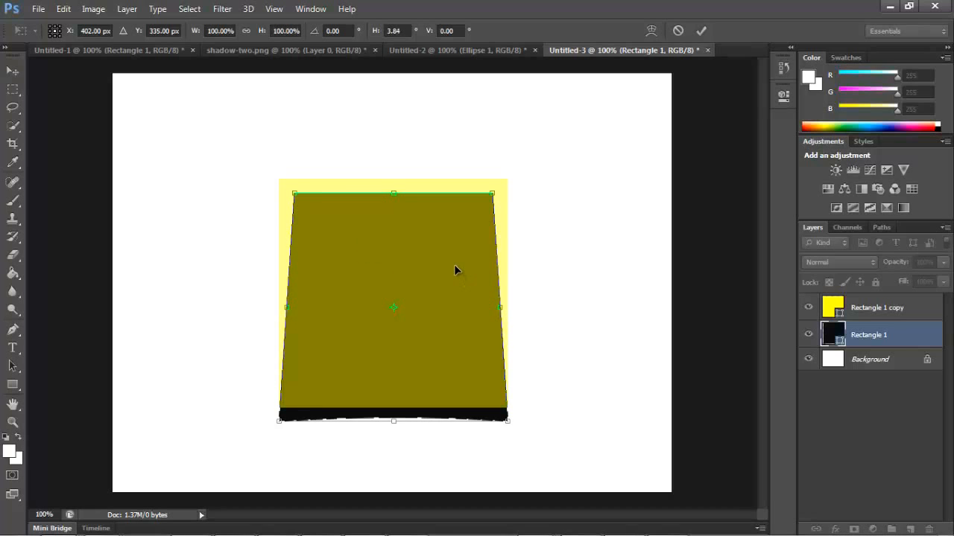
key(Return)
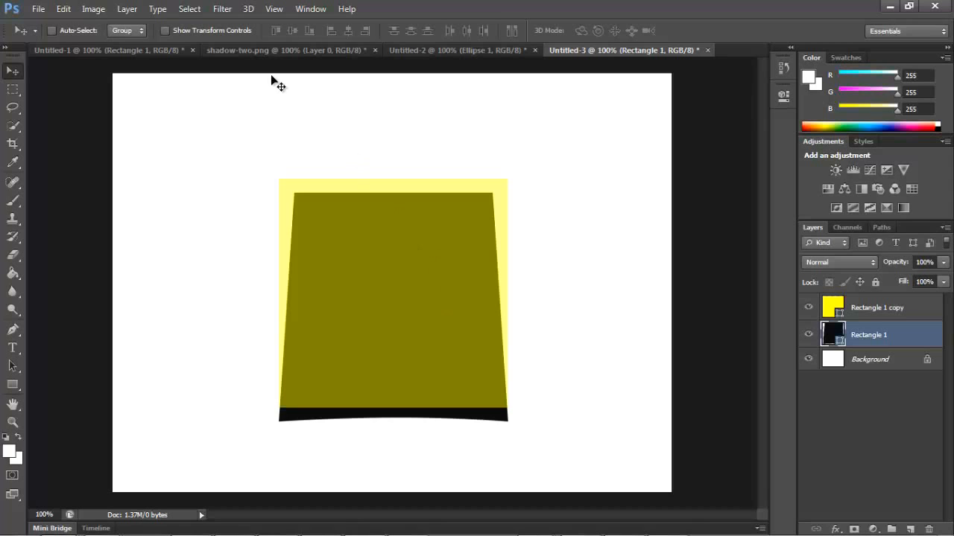
- Rasterize the black Rectangle 1 shape and apply a Gaussian Blur with a radius of 6 pixels
click(221, 10)
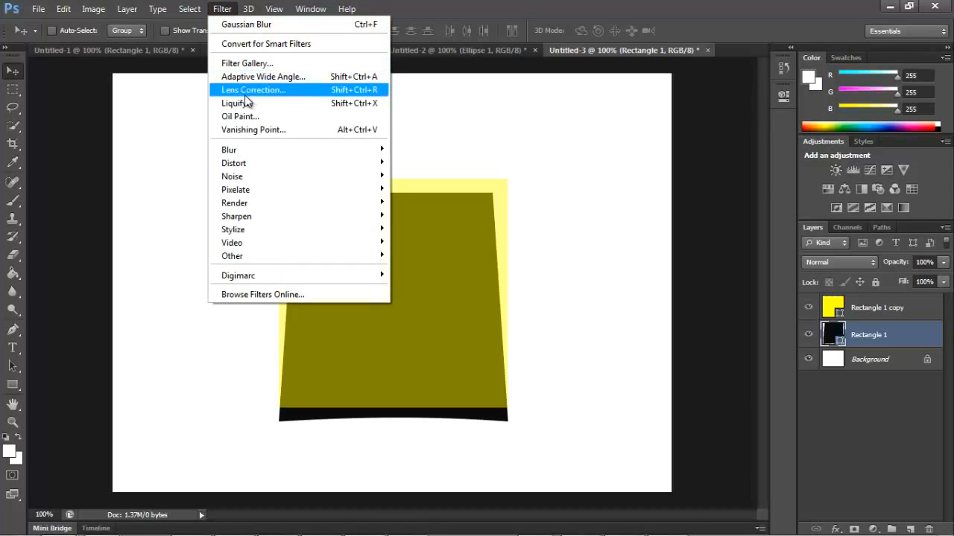
mouse_move(238, 151)
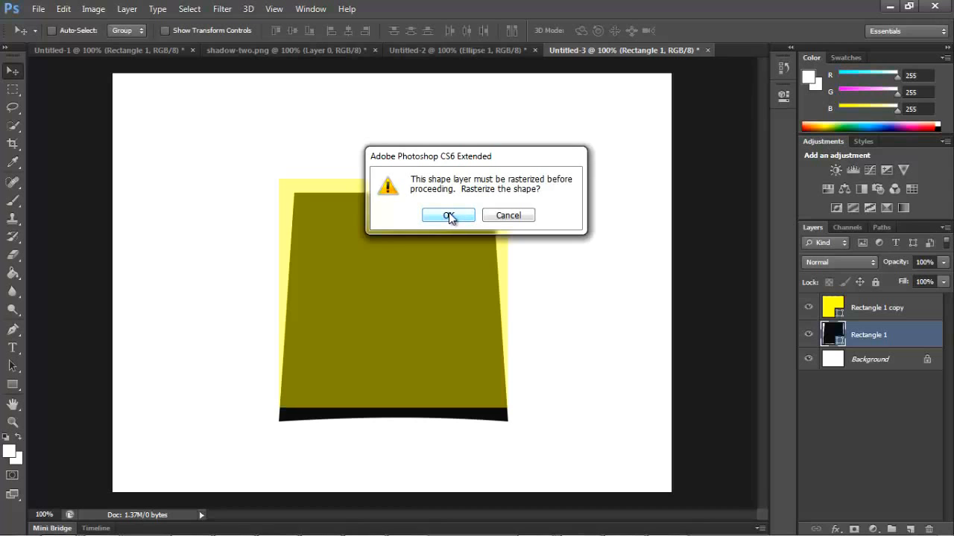
click(449, 216)
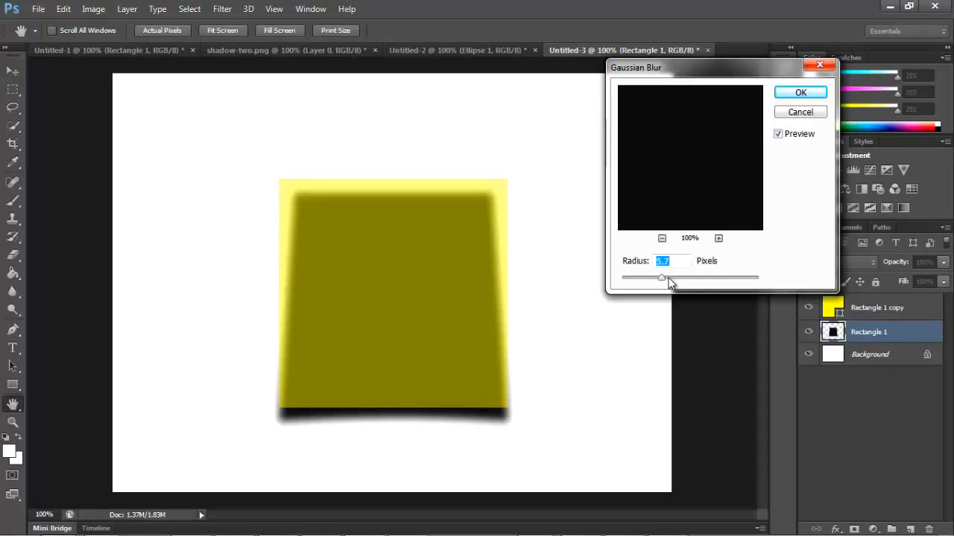
drag(661, 277, 669, 278)
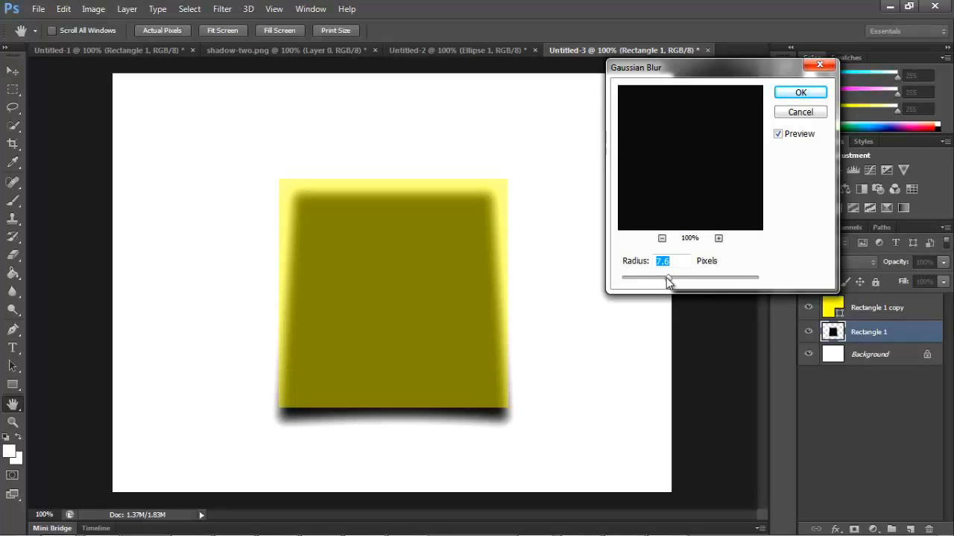
click(665, 278)
drag(666, 278, 663, 278)
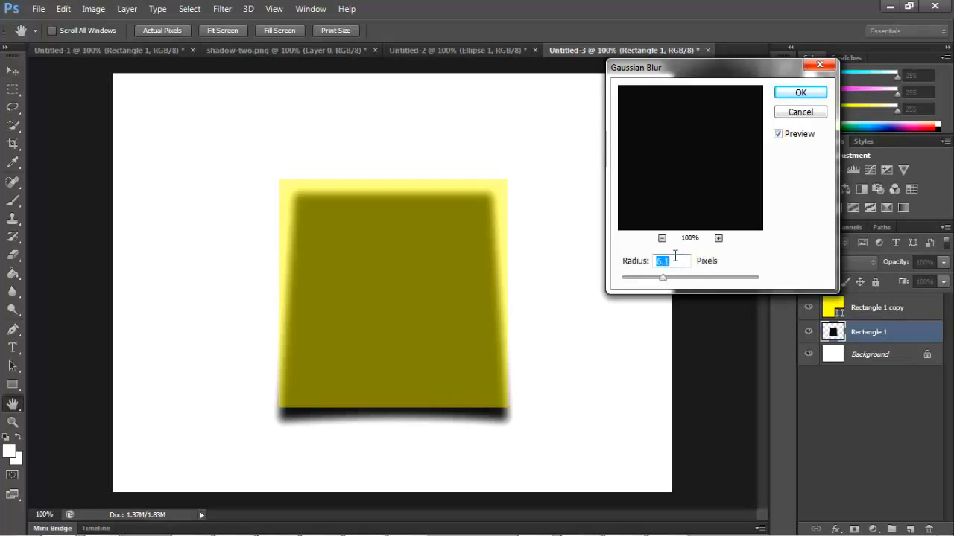
text(6)
click(799, 94)
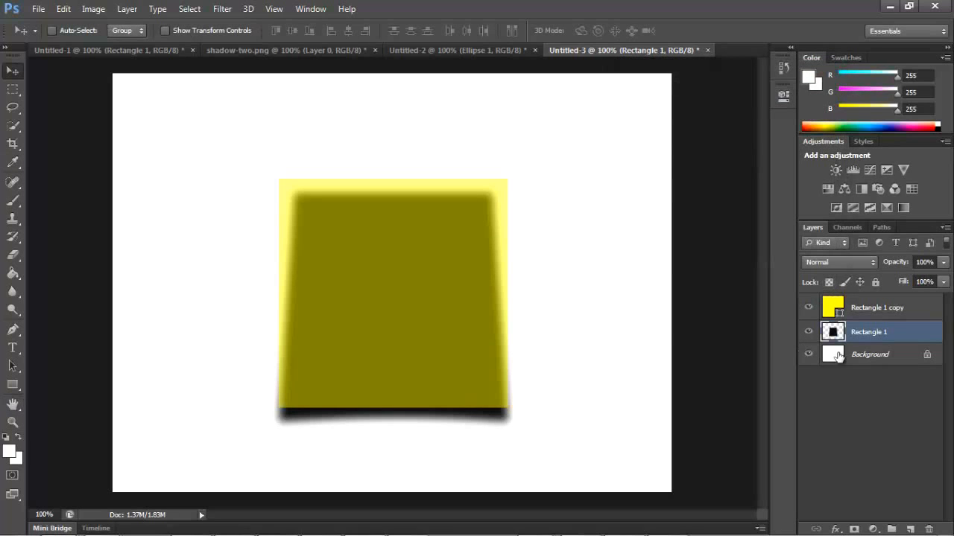
- Lower the opacity of the blurred Rectangle 1 shadow layer to 38%
click(943, 264)
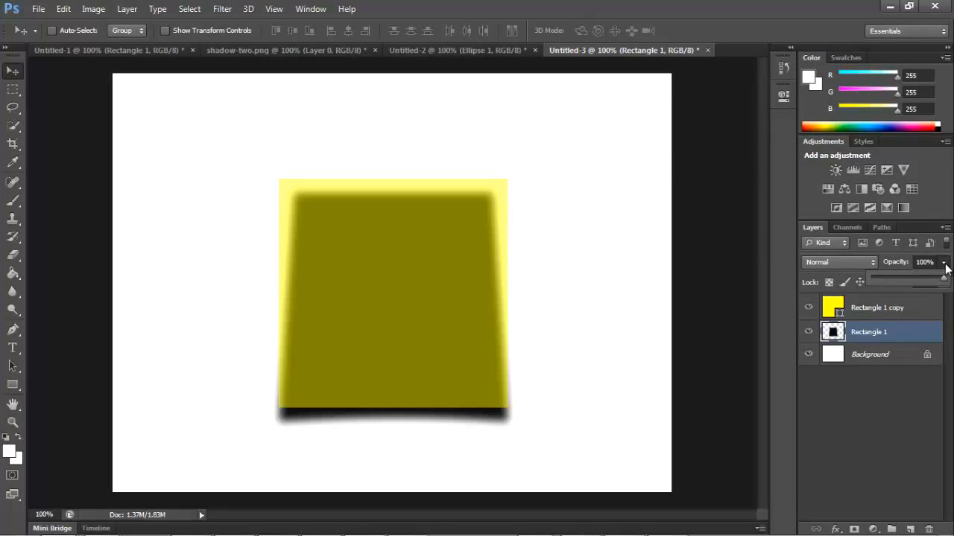
click(928, 279)
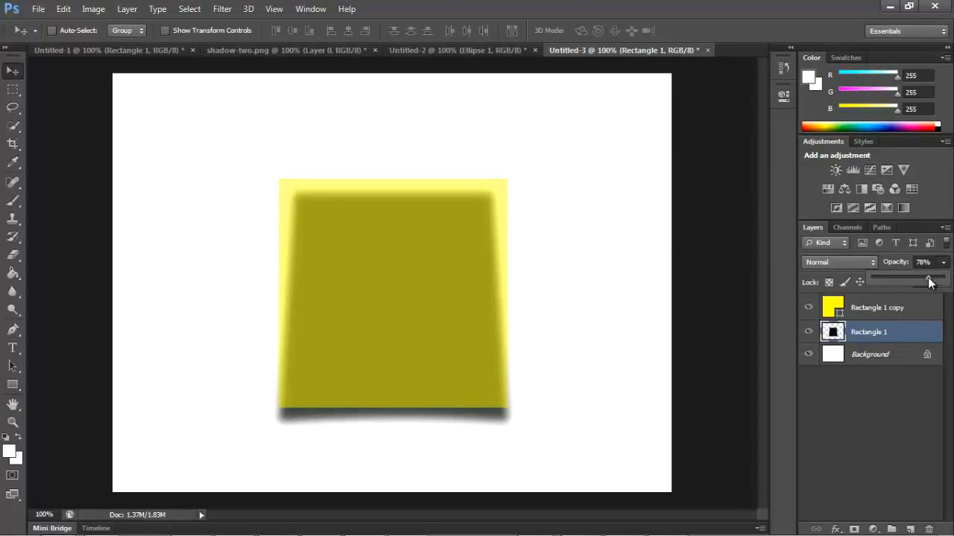
drag(918, 282, 912, 281)
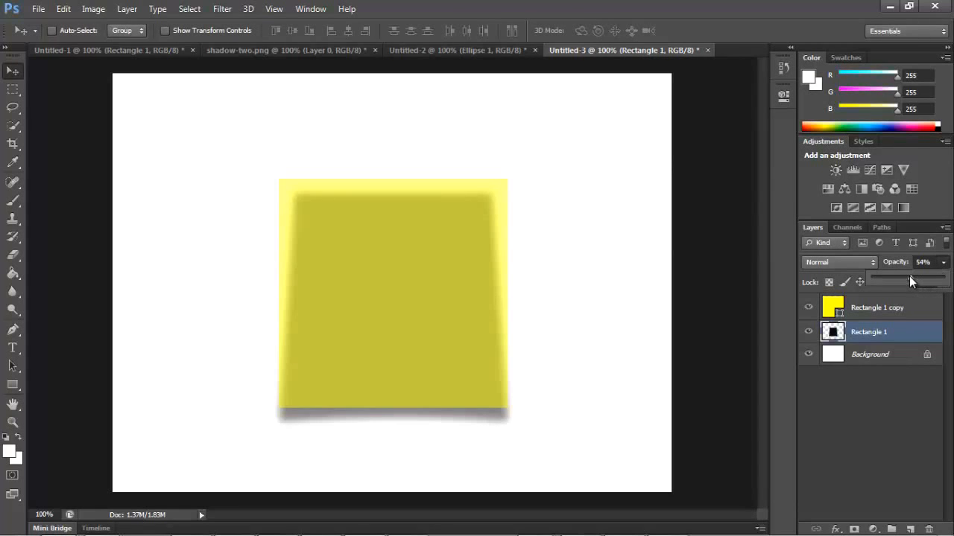
click(900, 276)
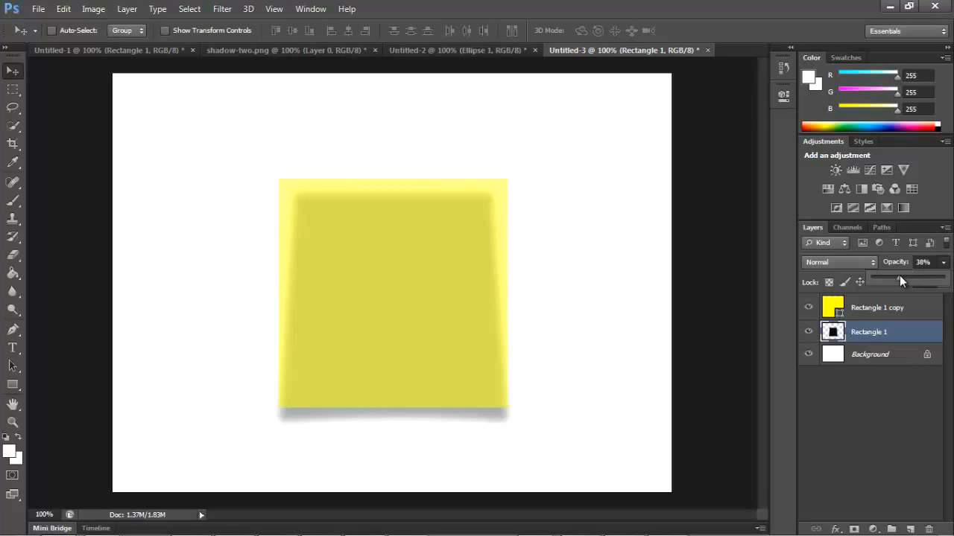
- Nudge the shadow layer up about 10 px so only a thin curved edge shows beneath the square
click(17, 75)
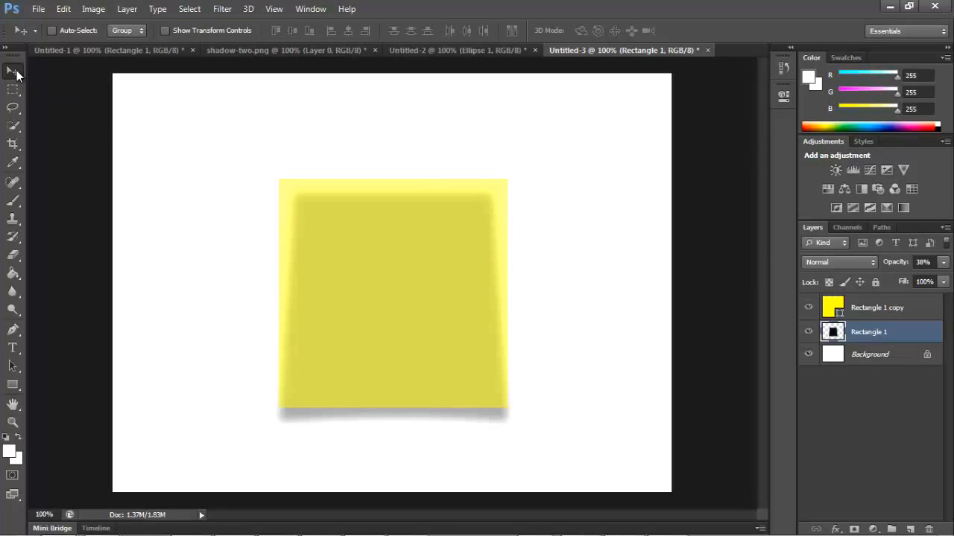
key(Up)
key(Up)
key(Up)
key(Up)
key(Up)
key(Up)
key(Up)
key(Up)
key(Up)
key(Up)
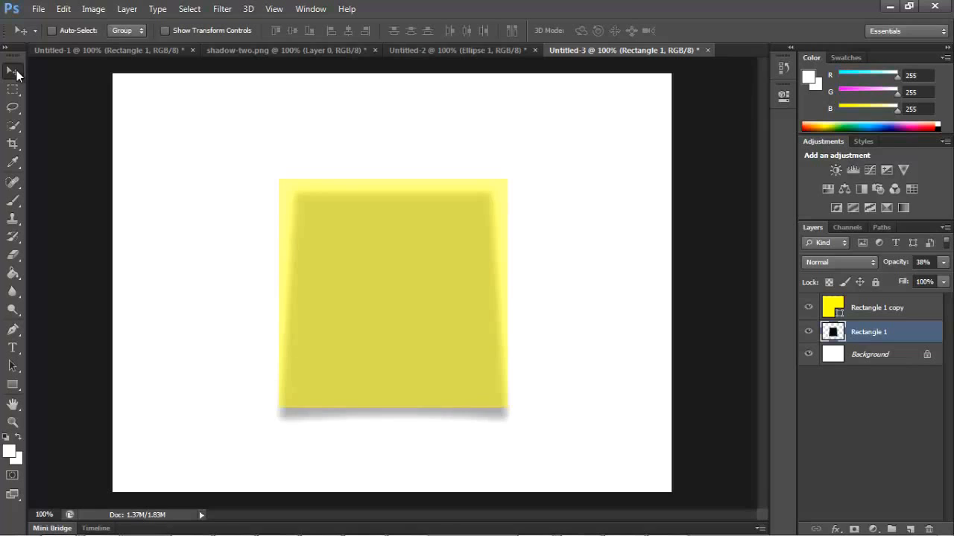
key(Up)
key(Up)
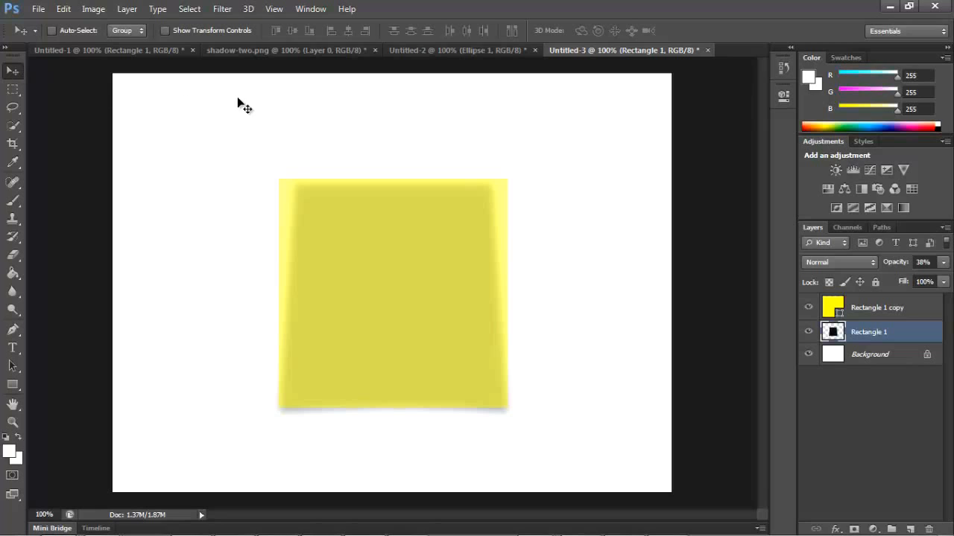
- Restore the opacity of the yellow Rectangle 1 copy layer to 100%
click(901, 313)
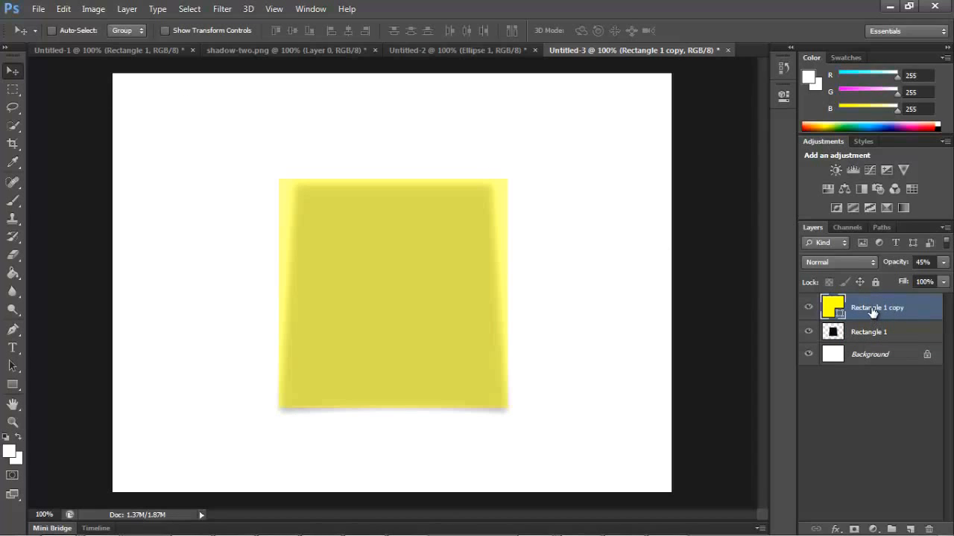
click(943, 263)
drag(907, 282, 952, 284)
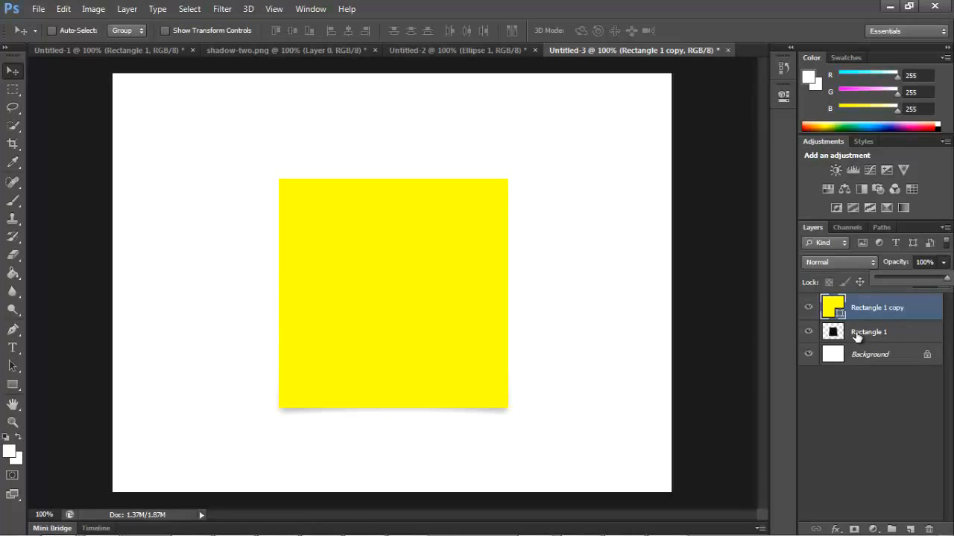
double_click(917, 304)
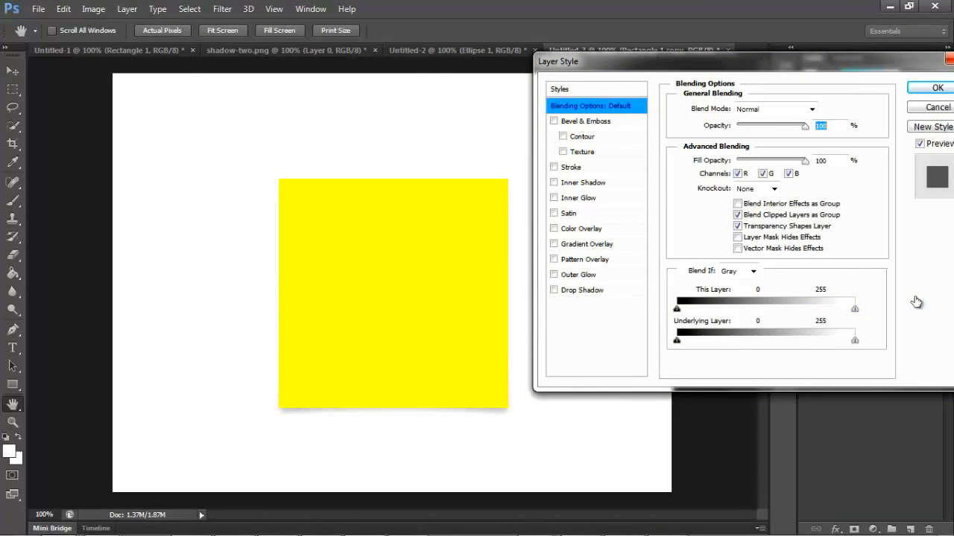
click(553, 182)
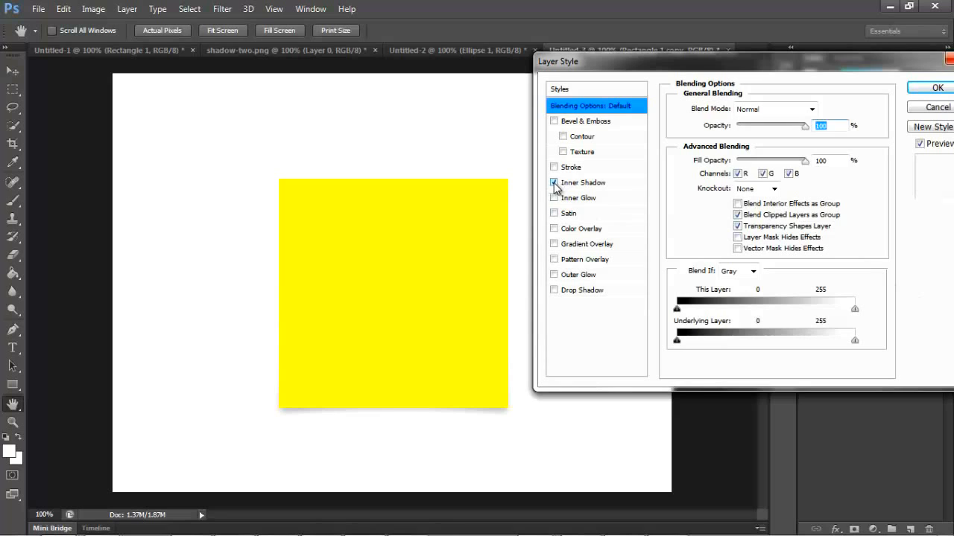
click(570, 182)
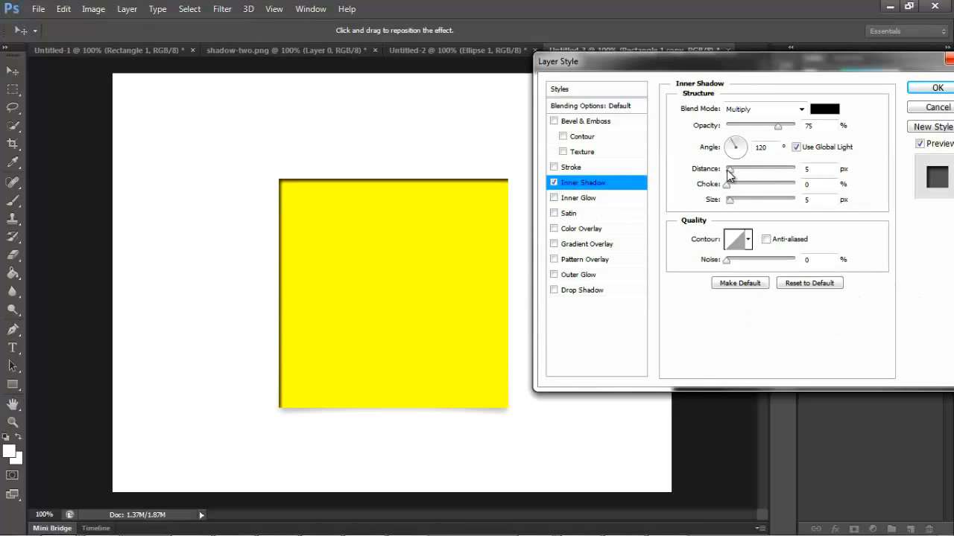
drag(729, 172, 723, 172)
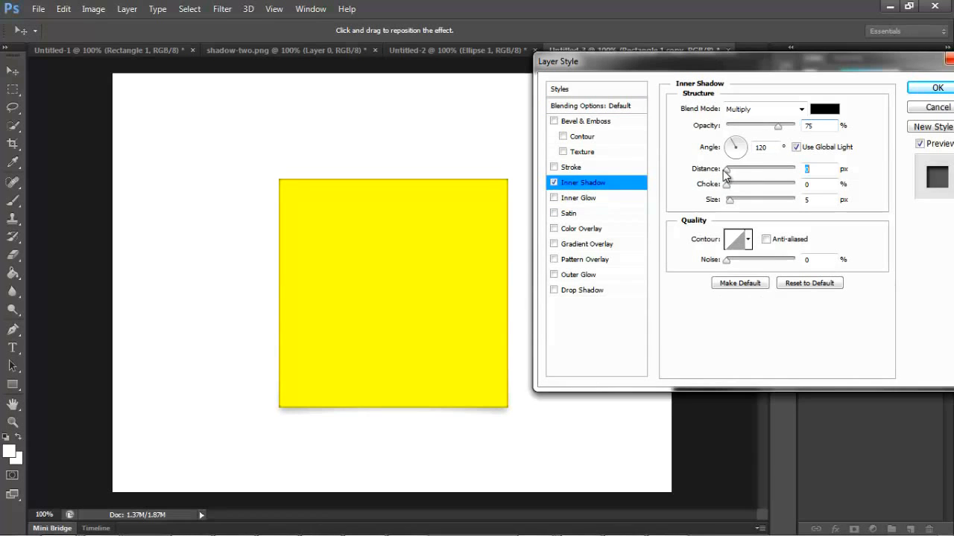
click(927, 109)
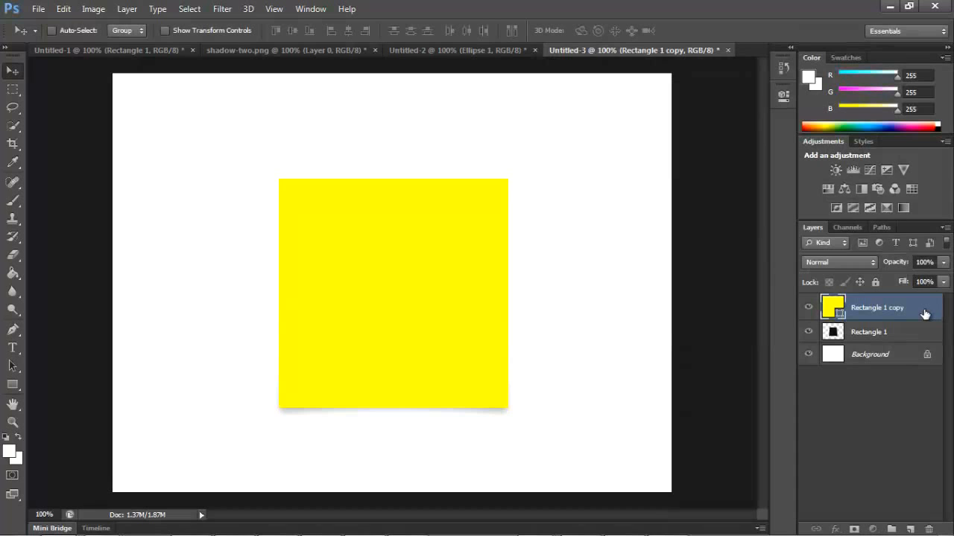
double_click(925, 314)
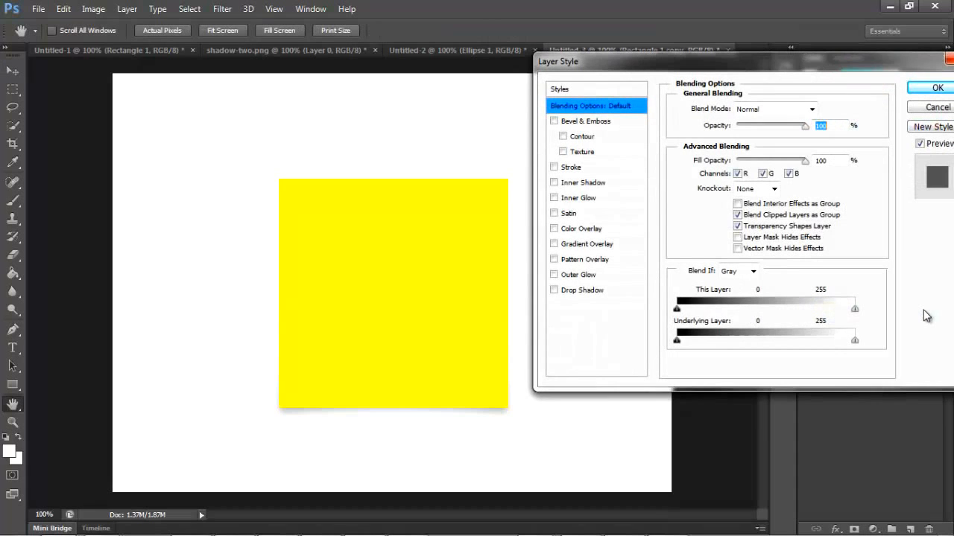
click(923, 108)
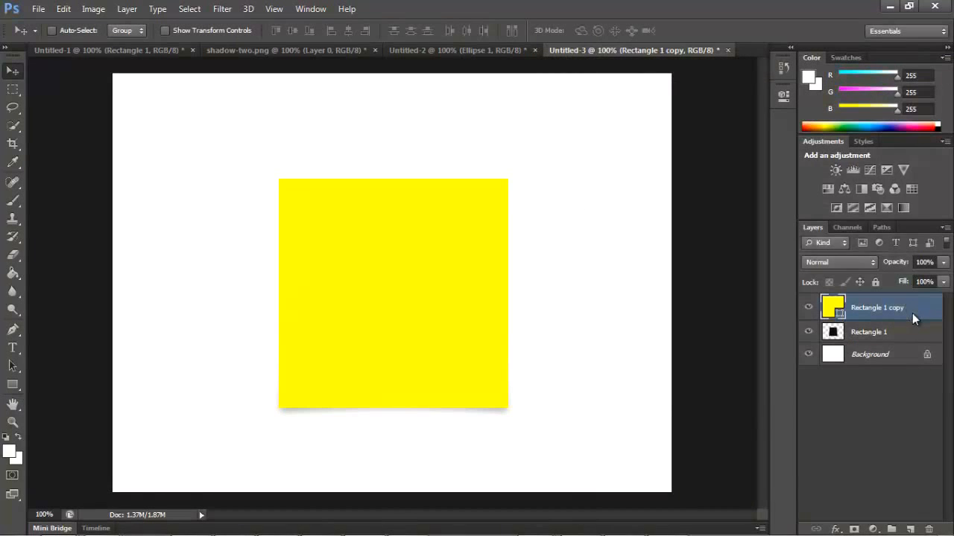
- Add an inner shadow to the Rectangle 1 copy layer with distance 0 px and size 125 px
right_click(912, 313)
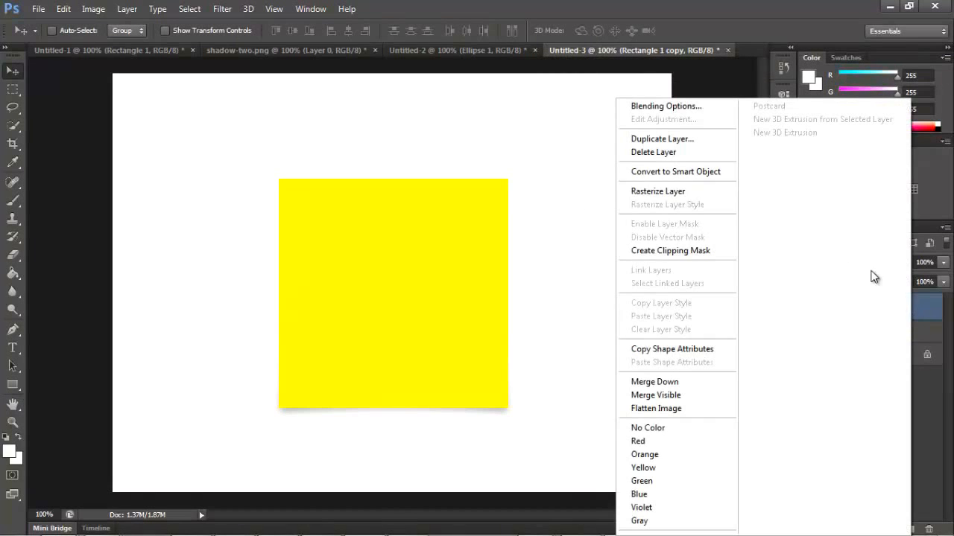
click(666, 108)
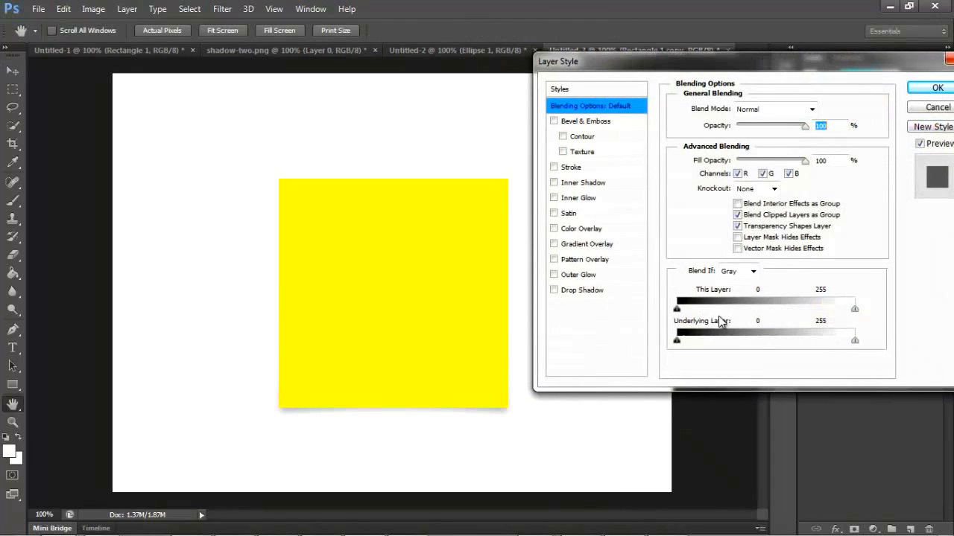
click(554, 183)
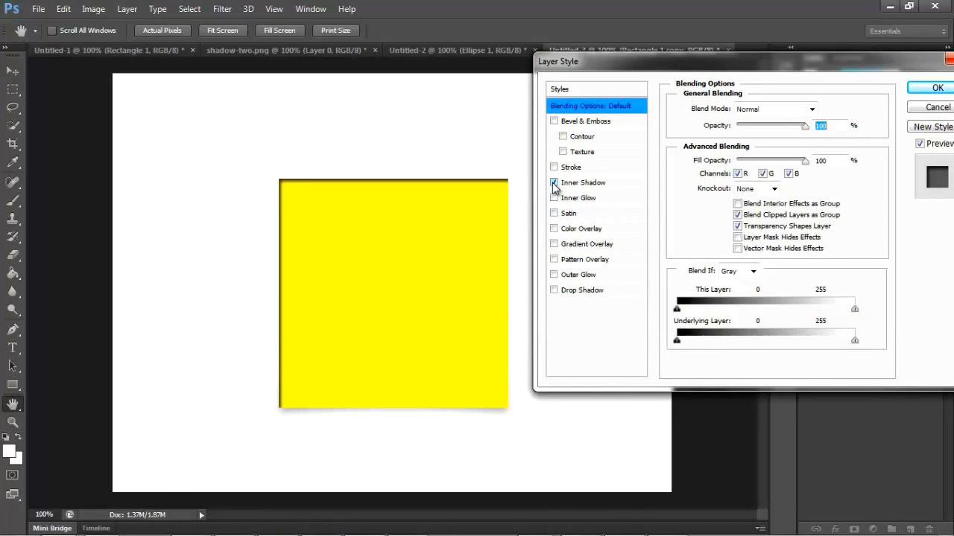
click(592, 186)
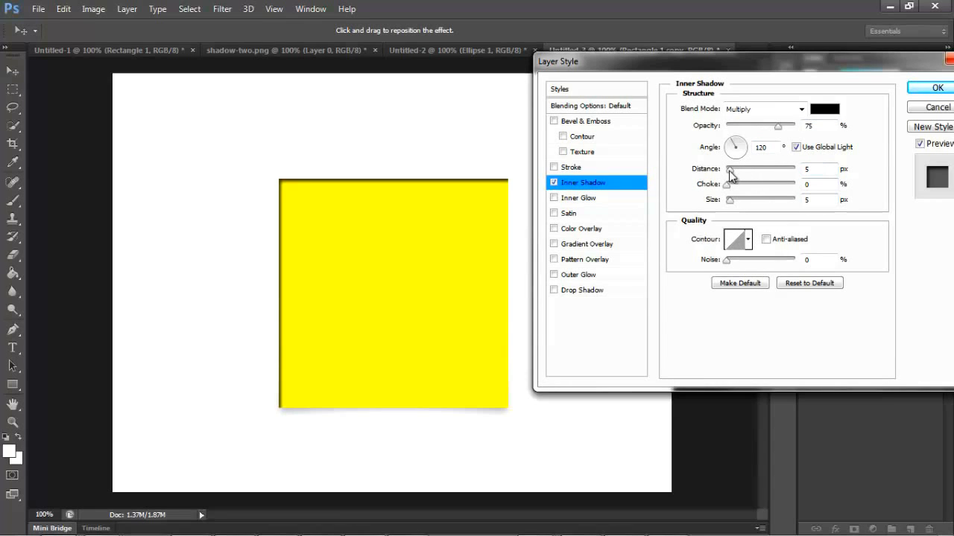
drag(730, 175, 717, 175)
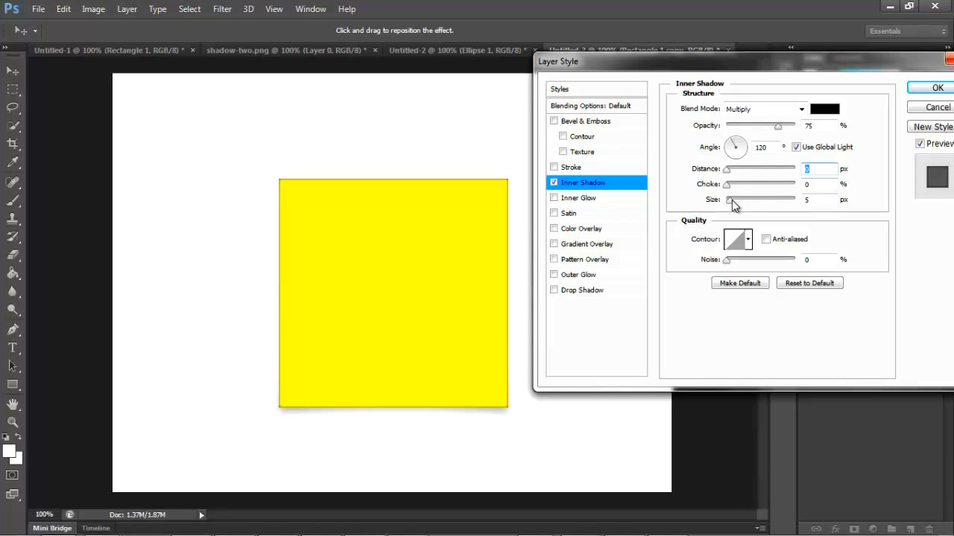
drag(733, 201, 763, 204)
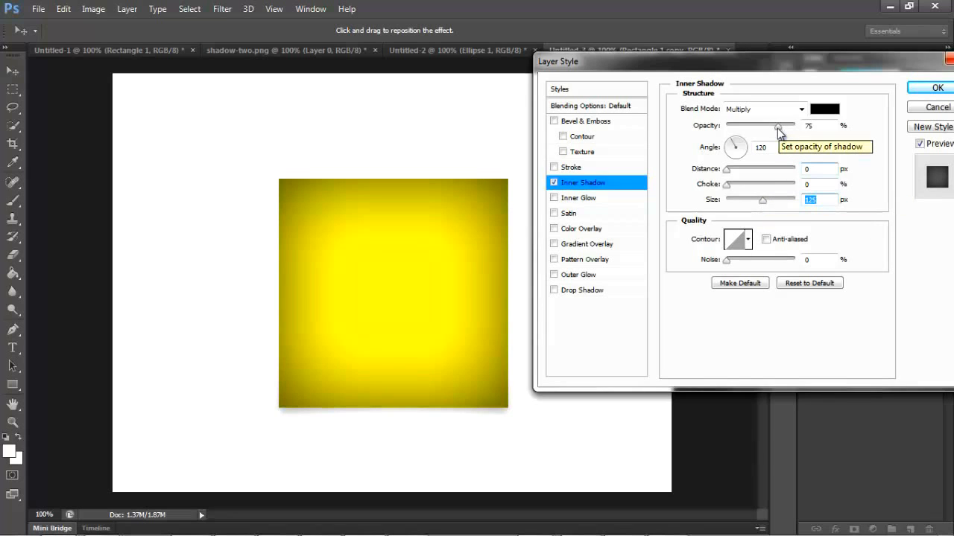
- Lower the inner shadow's opacity to about 8% and apply the layer style
drag(778, 128, 736, 145)
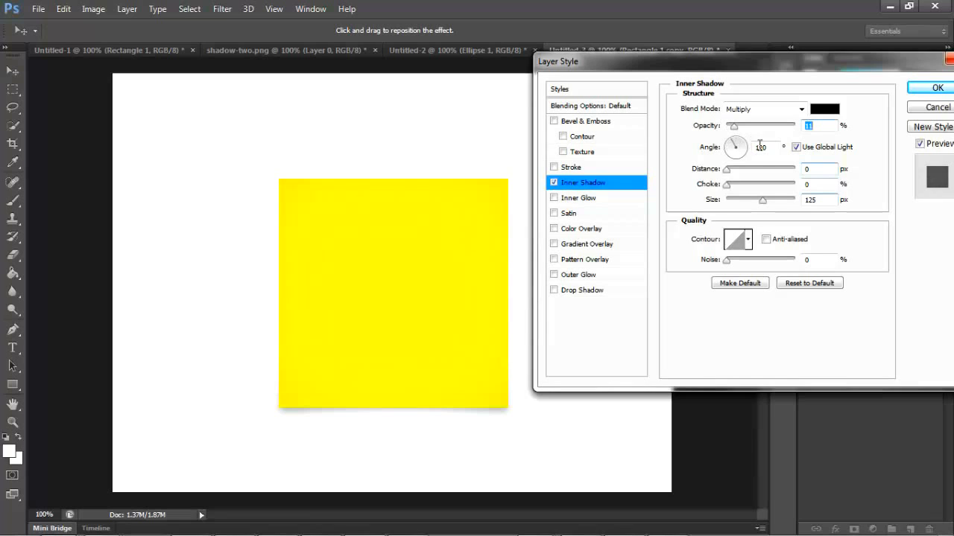
key(Down)
key(Down)
key(Down)
click(925, 87)
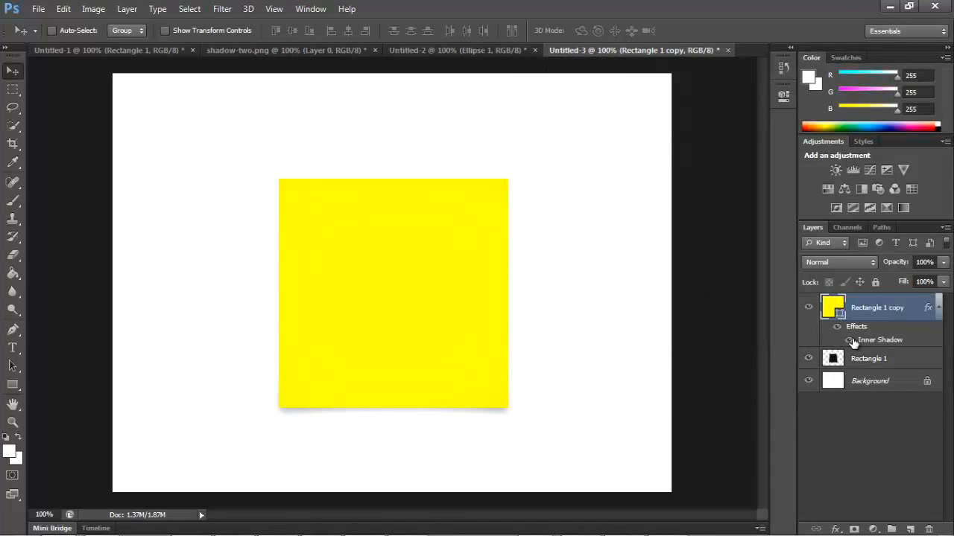
- Rotate the yellow square and its Rectangle 1 shadow layer together about 2° clockwise
shift+click(906, 362)
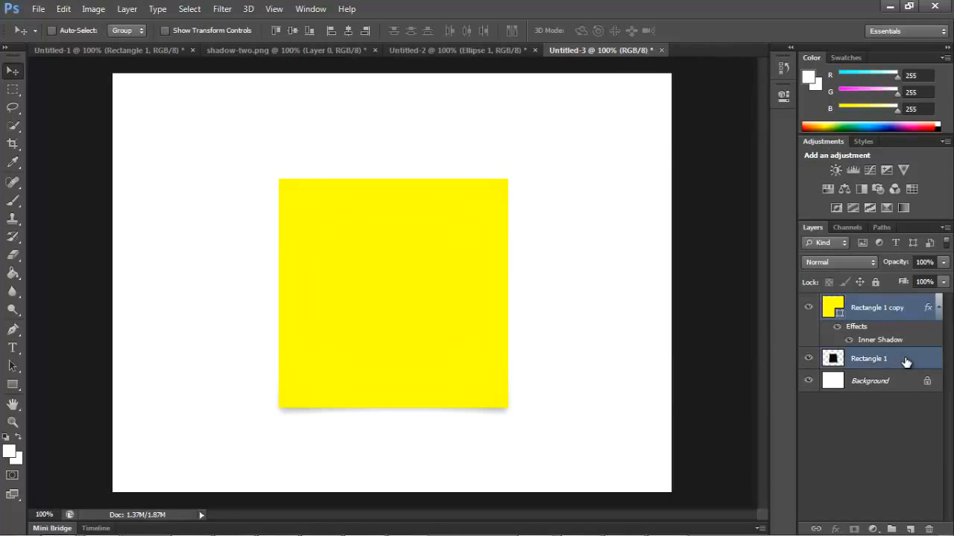
click(915, 318)
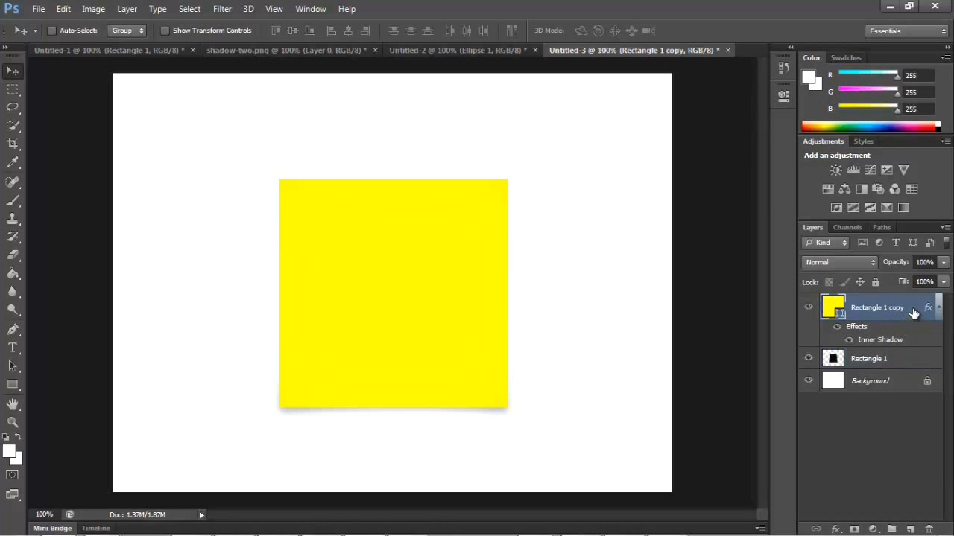
ctrl+click(914, 360)
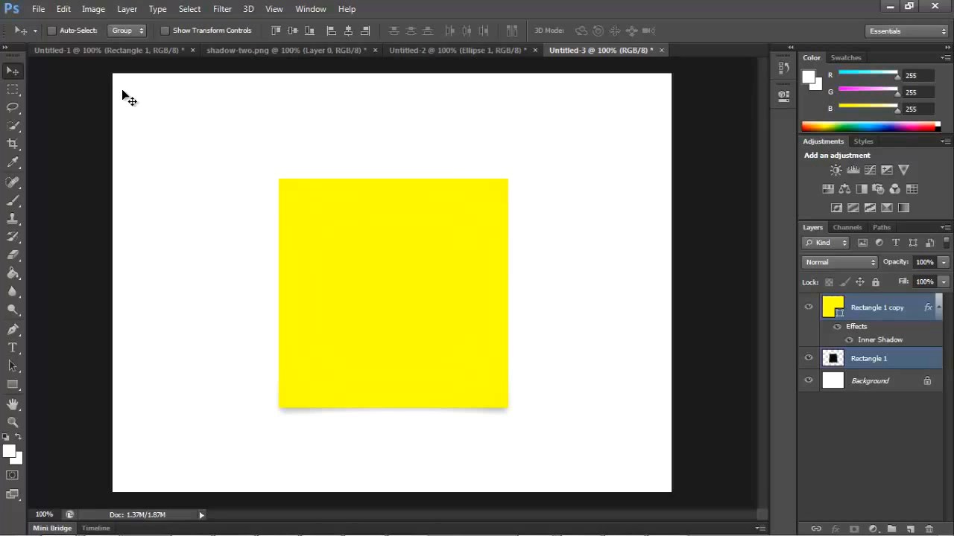
key(ctrl+t)
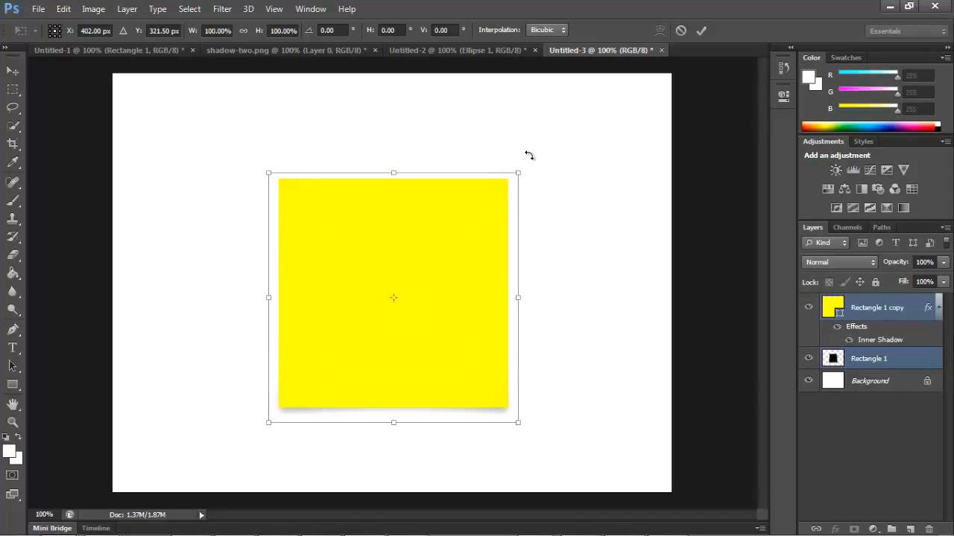
drag(530, 154, 539, 156)
key(Return)
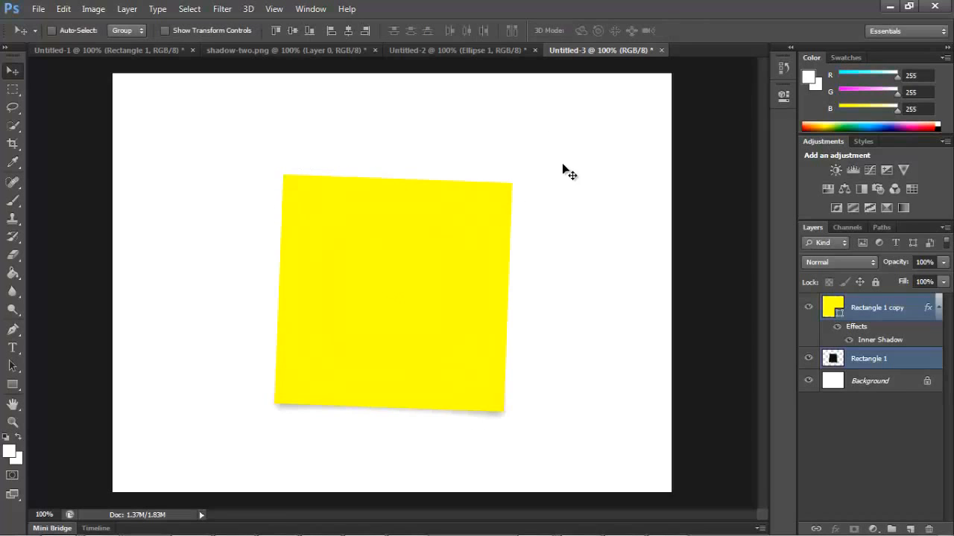
- Draw a white rectangle 43 px wide and 60 px high on a new layer, overlapping the middle of the yellow square's top edge
click(910, 529)
click(12, 384)
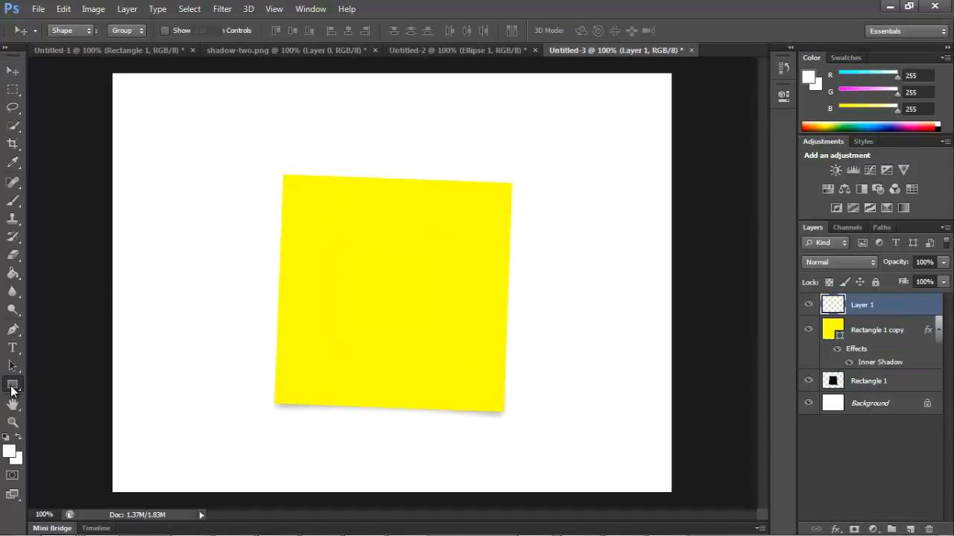
drag(383, 145, 413, 186)
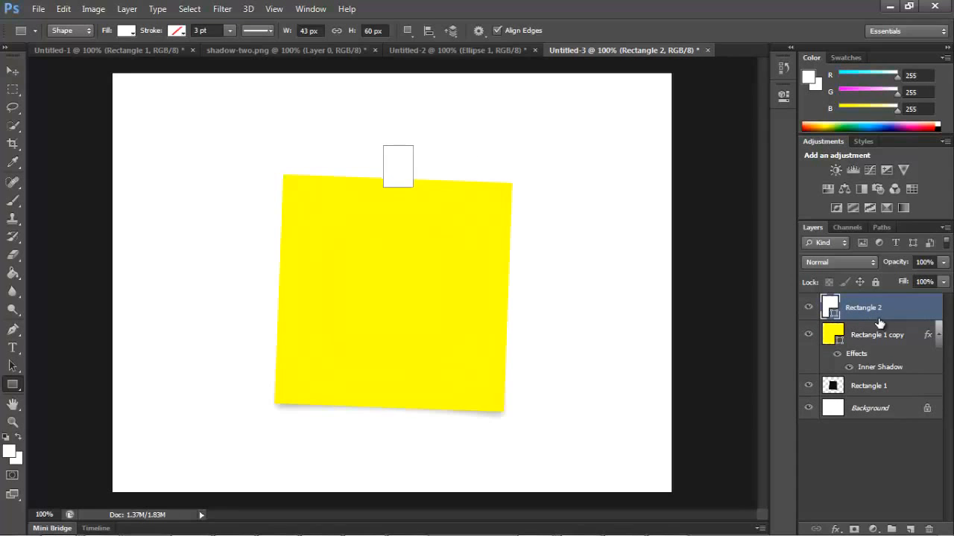
- Change the fill colour of the small Rectangle 2 shape to dark grey #3b3939
key(i)
double_click(830, 309)
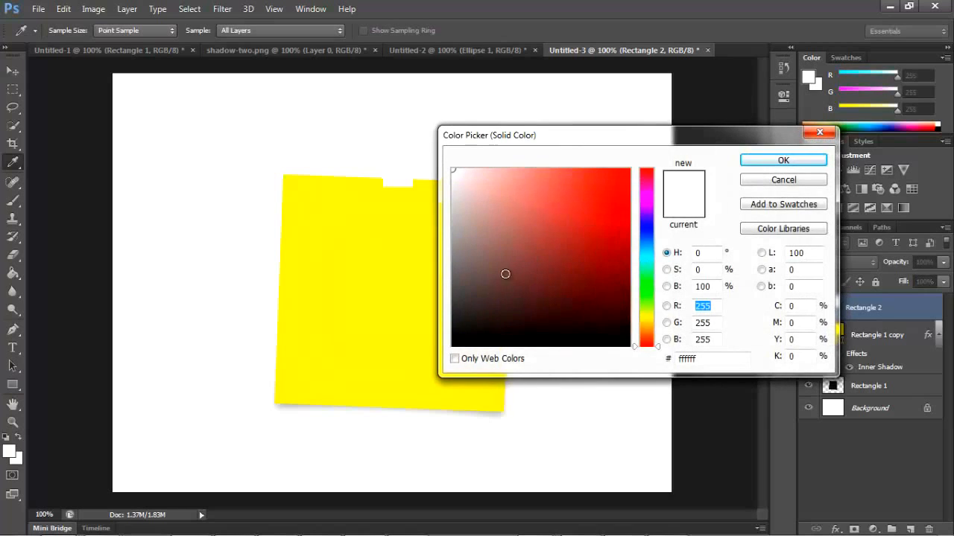
click(458, 305)
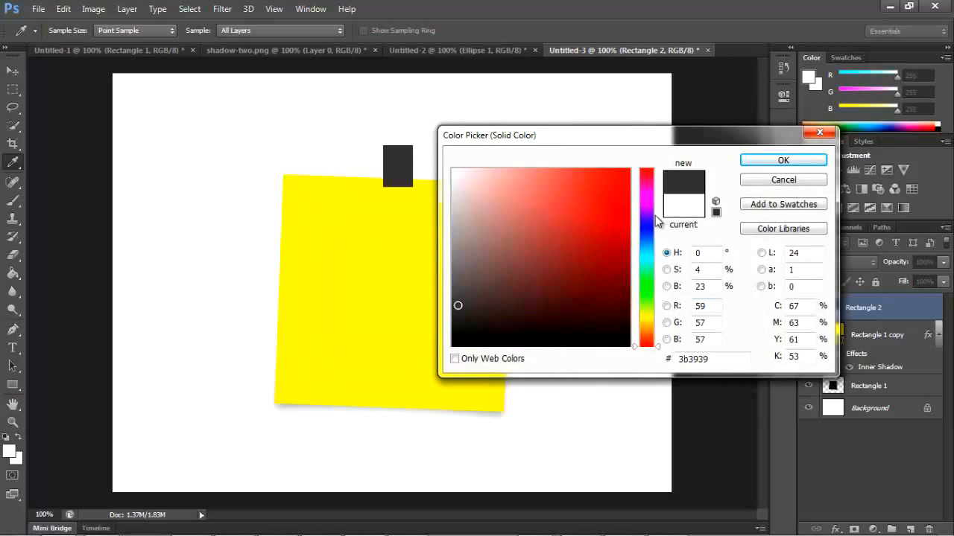
click(757, 161)
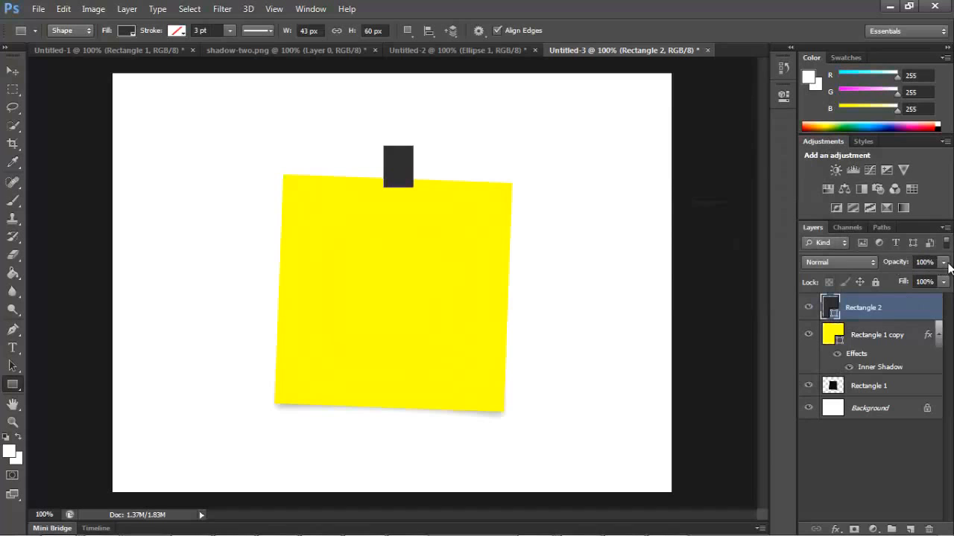
- Lower the opacity of the Rectangle 2 layer to 8% so it looks like translucent tape
drag(944, 262, 880, 281)
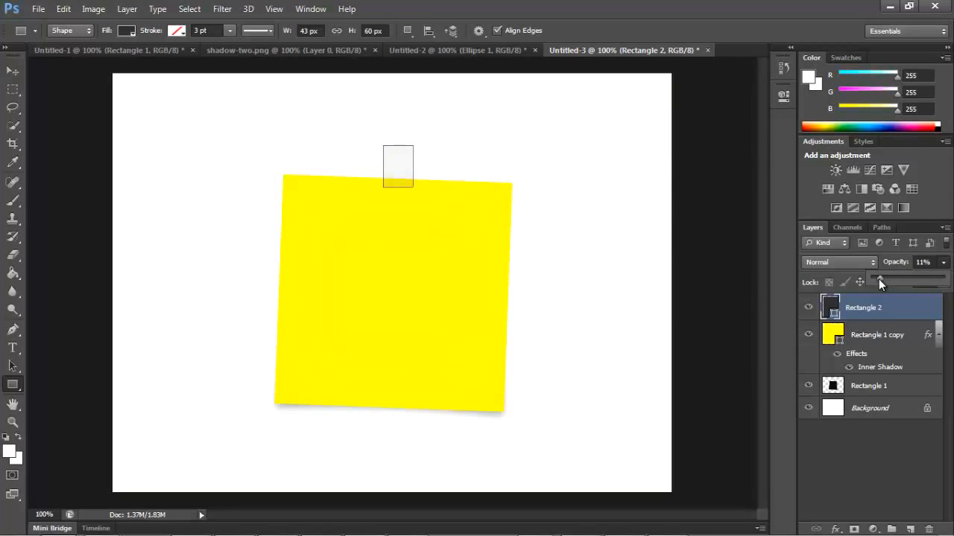
click(887, 422)
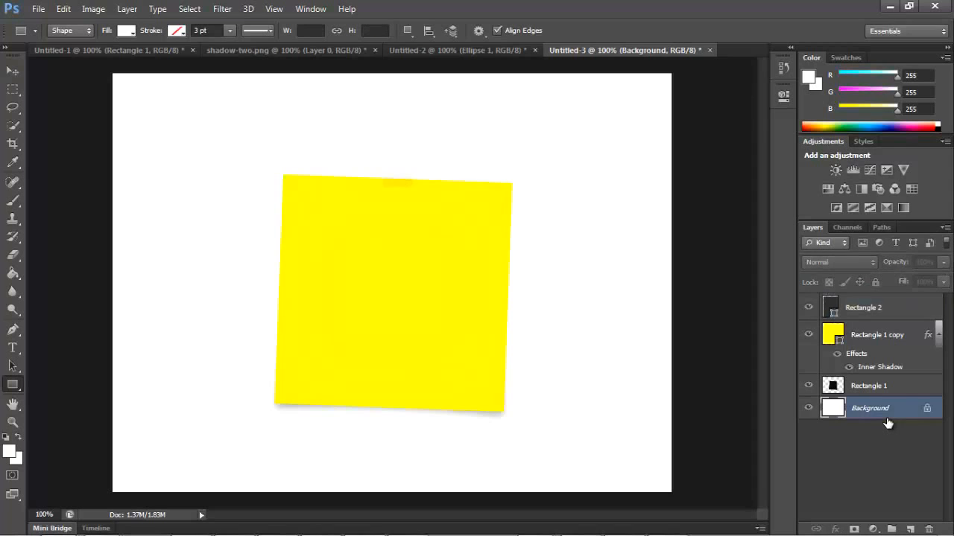
click(885, 319)
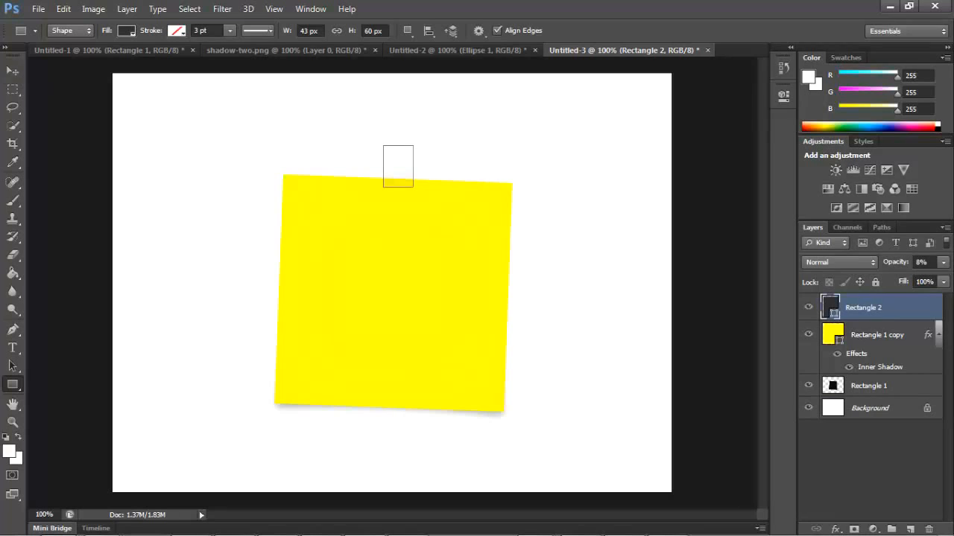
- Move the Rectangle 2 tape strip slightly down onto the yellow square and rotate it a few degrees counterclockwise
click(14, 76)
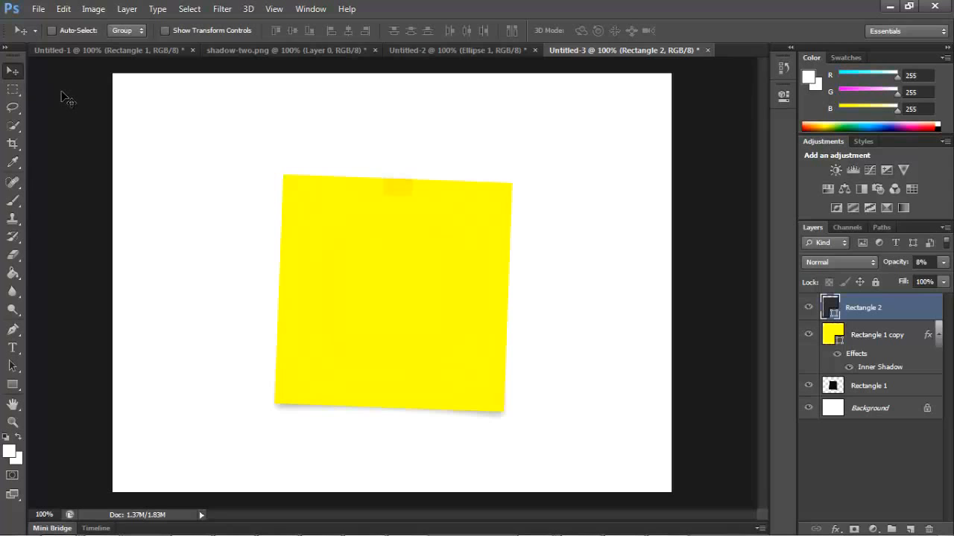
key(ctrl+t)
drag(379, 130, 373, 131)
key(Return)
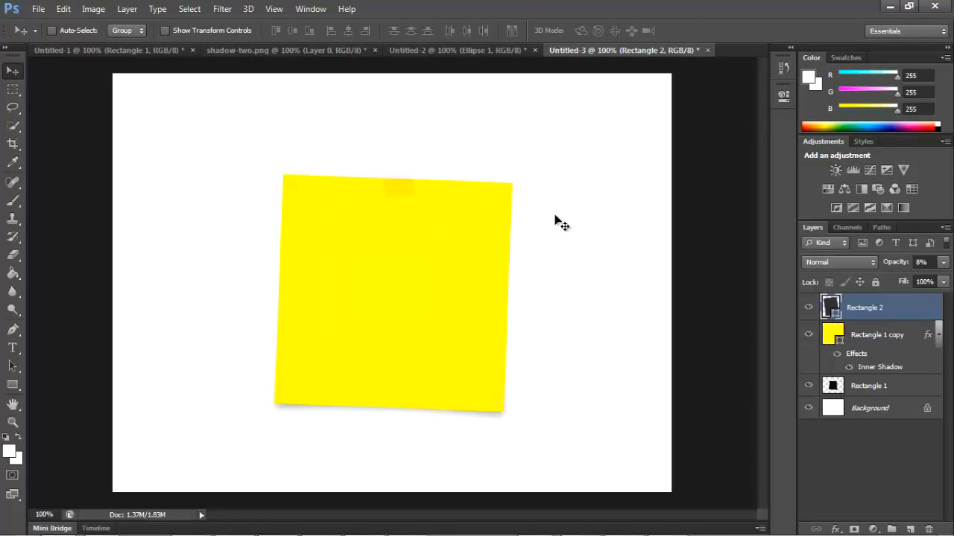
- Compare the note with and without the Rectangle 2 tape strip, and reduce the strip's opacity to 6%
click(809, 306)
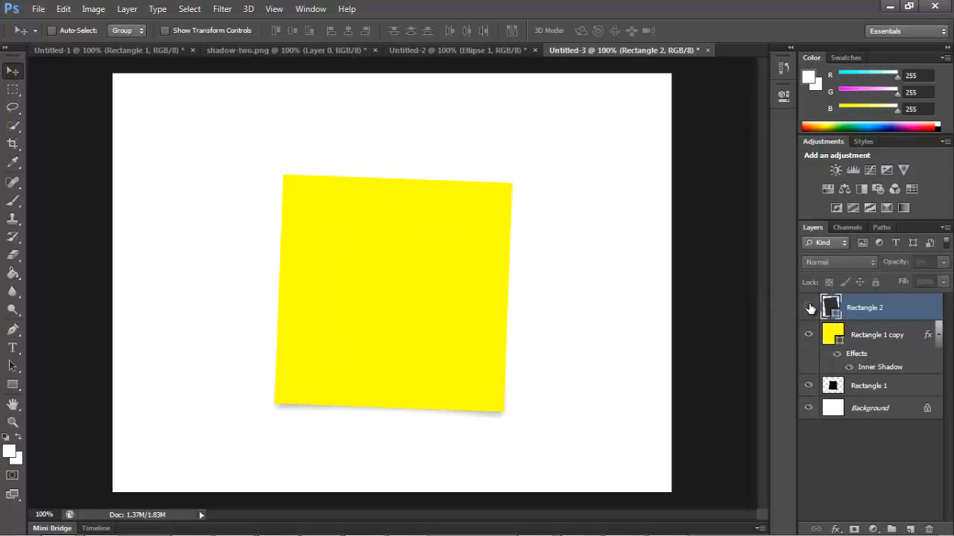
click(810, 307)
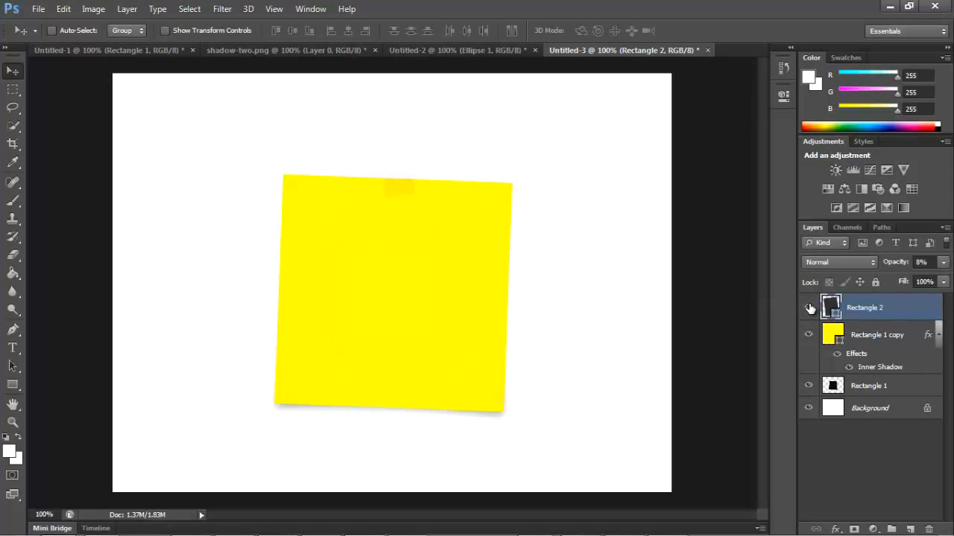
click(943, 263)
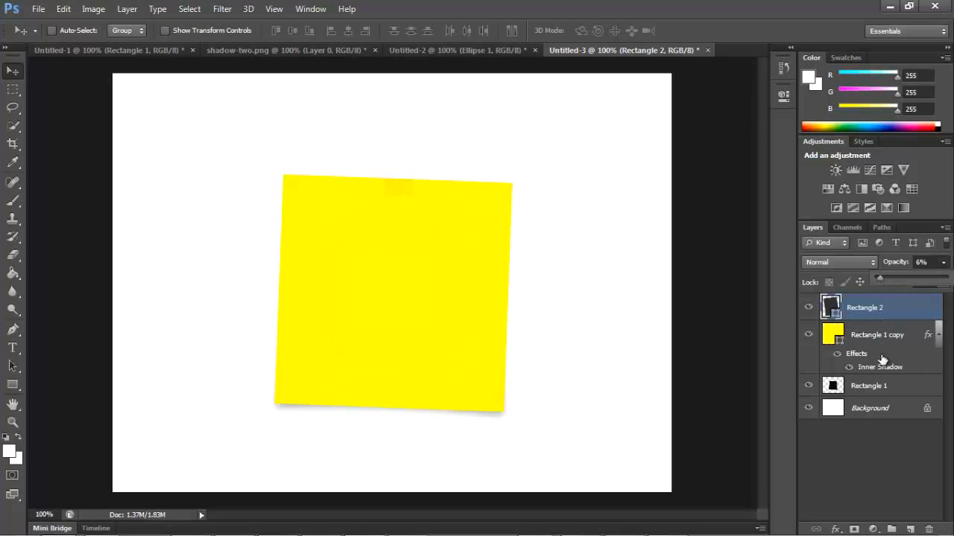
click(879, 408)
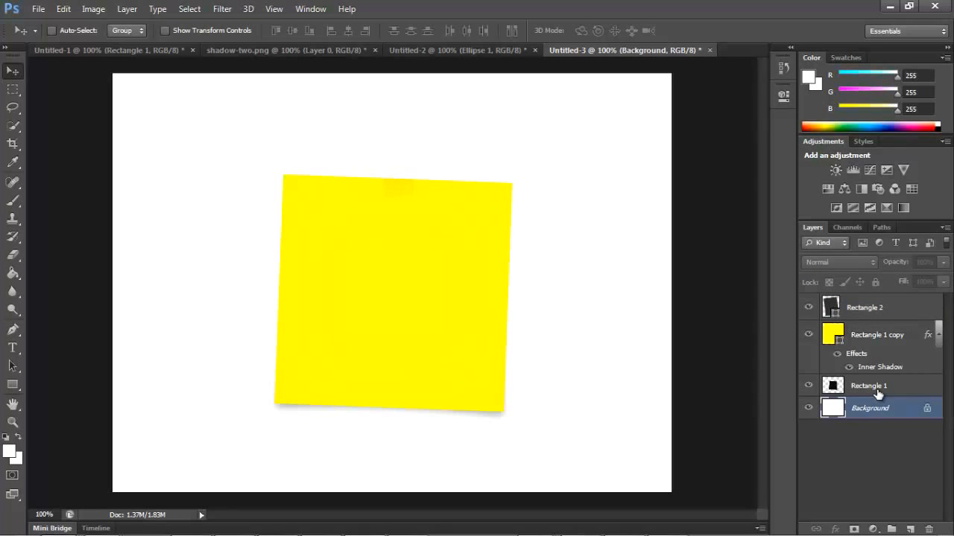
- Add a text layer above Rectangle 2 on the yellow note, reading "Tutorial" and "Thurday 29th" on two lines
click(877, 311)
click(910, 529)
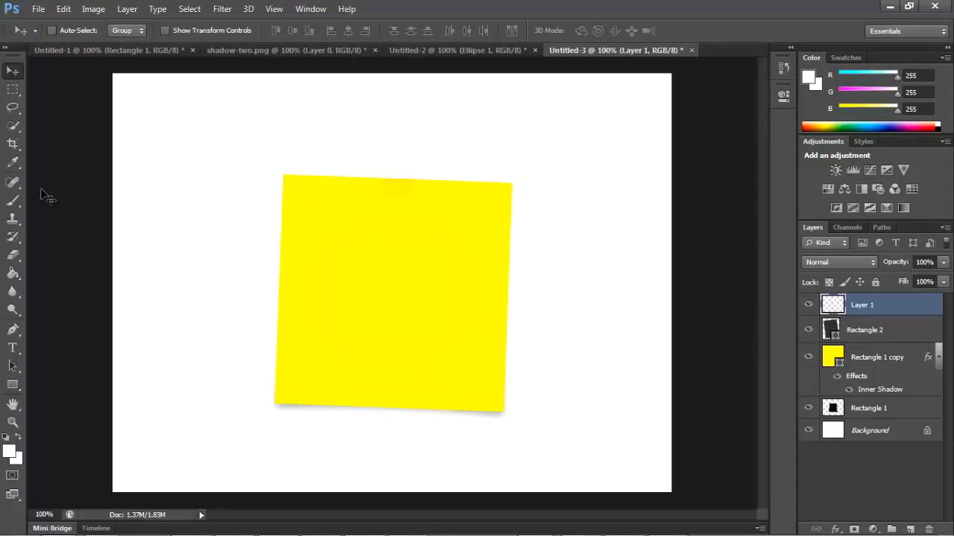
click(13, 348)
click(14, 349)
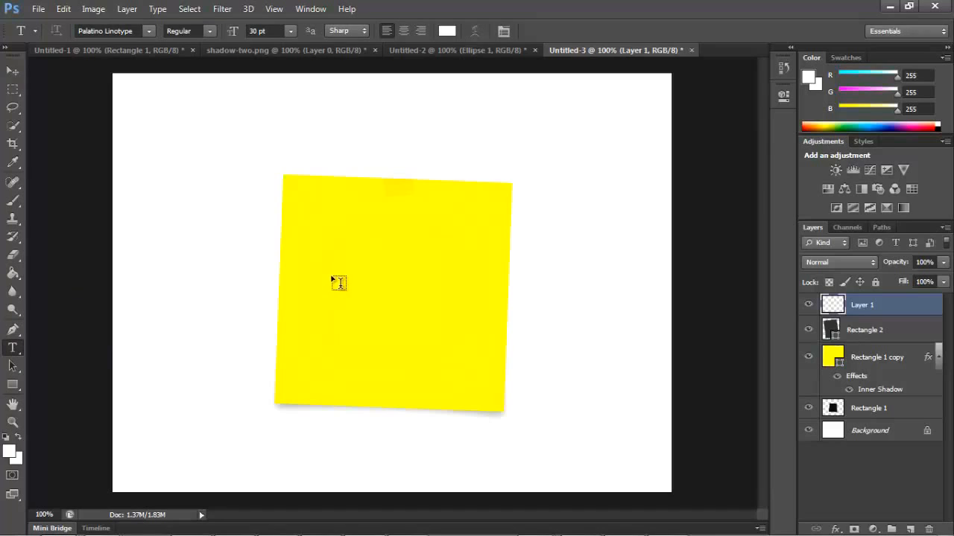
click(338, 282)
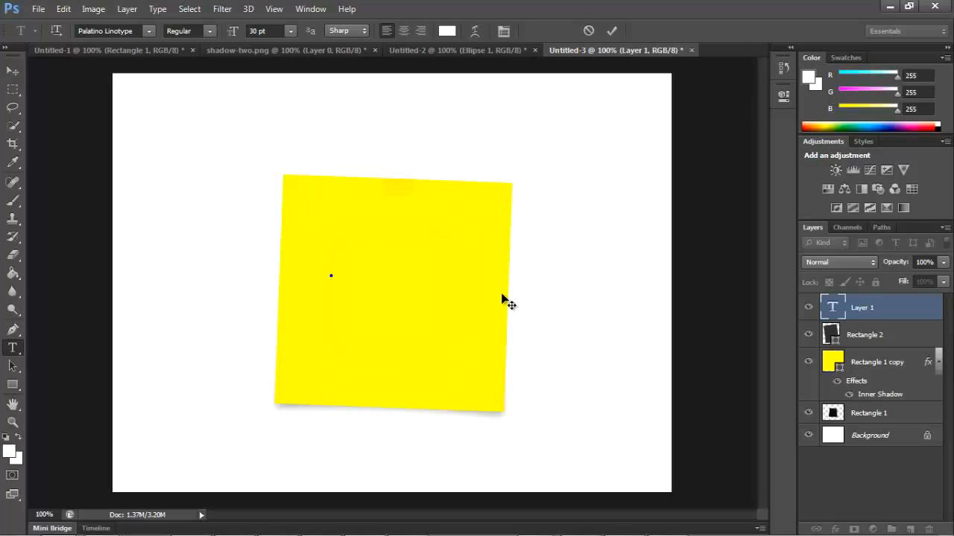
text(Tuto)
text(rial )
text(Thurd)
text(ay)
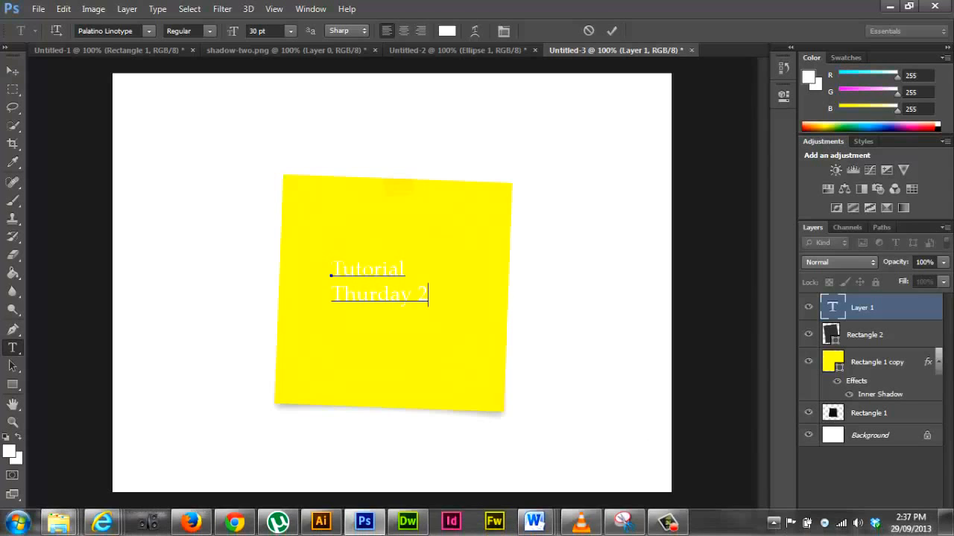
text(29)
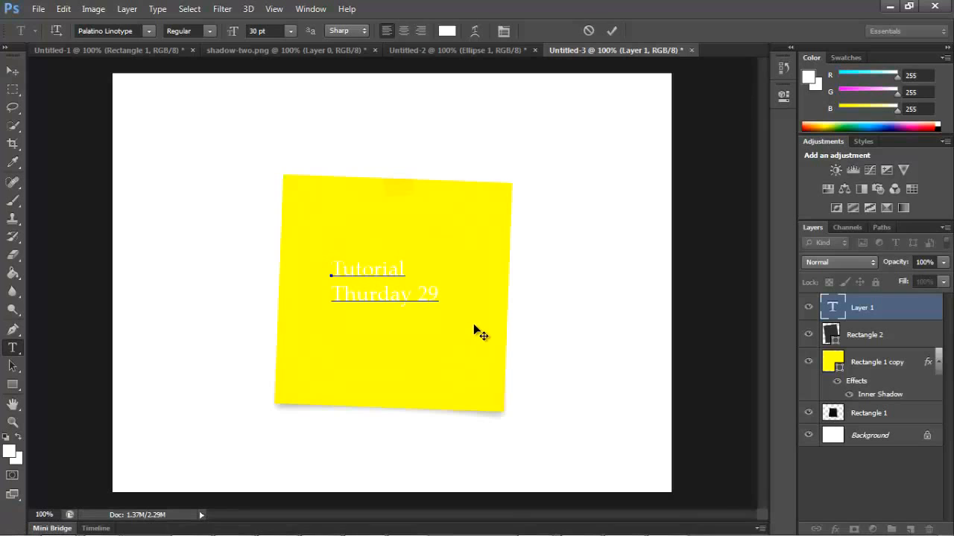
text(th)
- Change the font of all the note's text to the handwritten typeface jano
drag(457, 295, 300, 268)
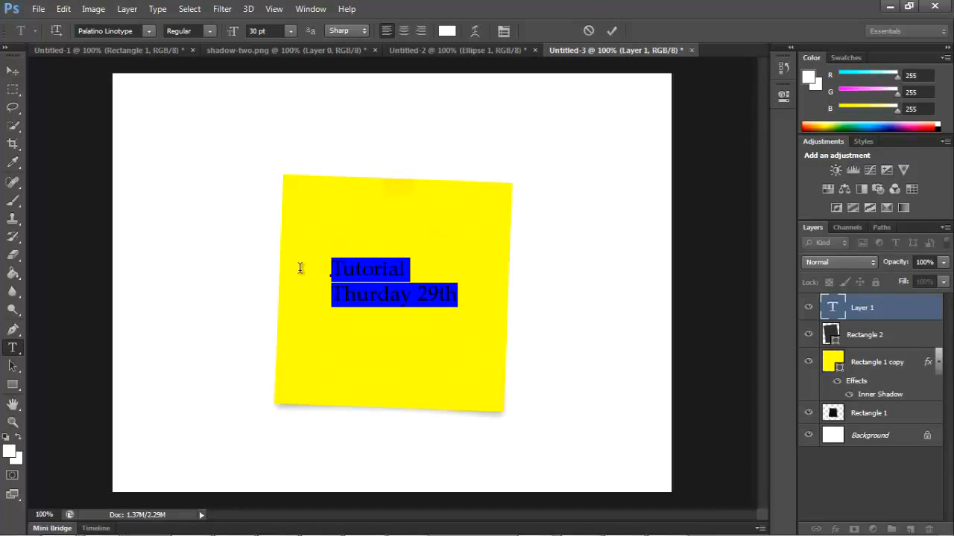
click(149, 31)
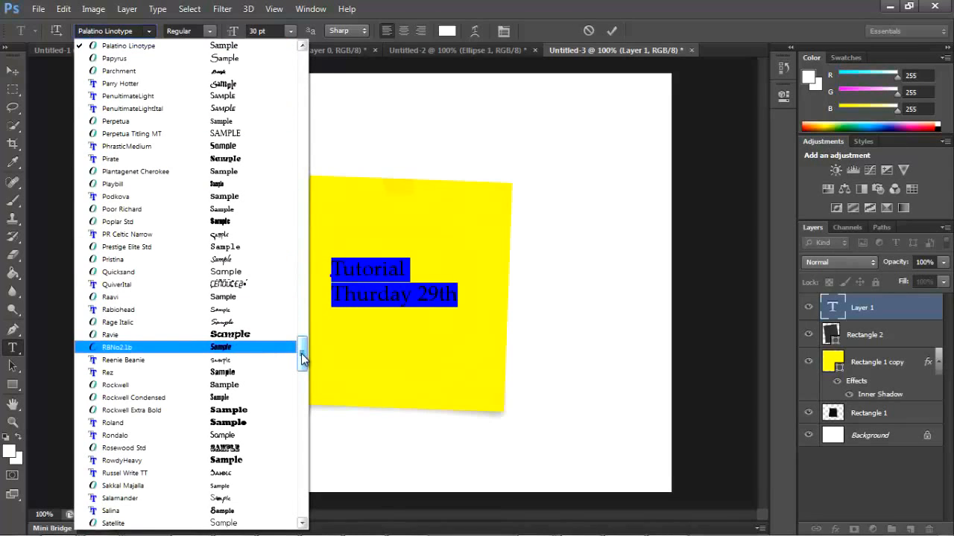
drag(302, 360, 303, 341)
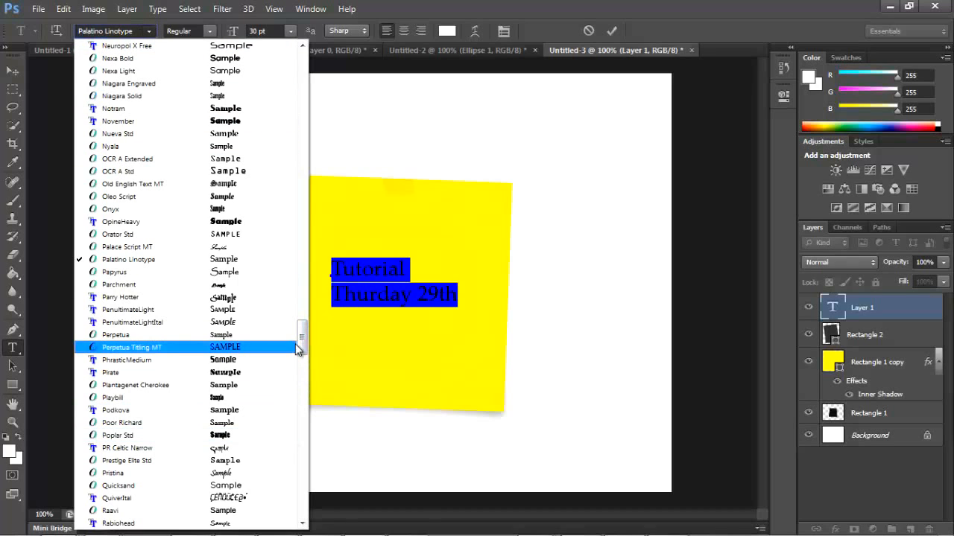
drag(302, 350, 305, 268)
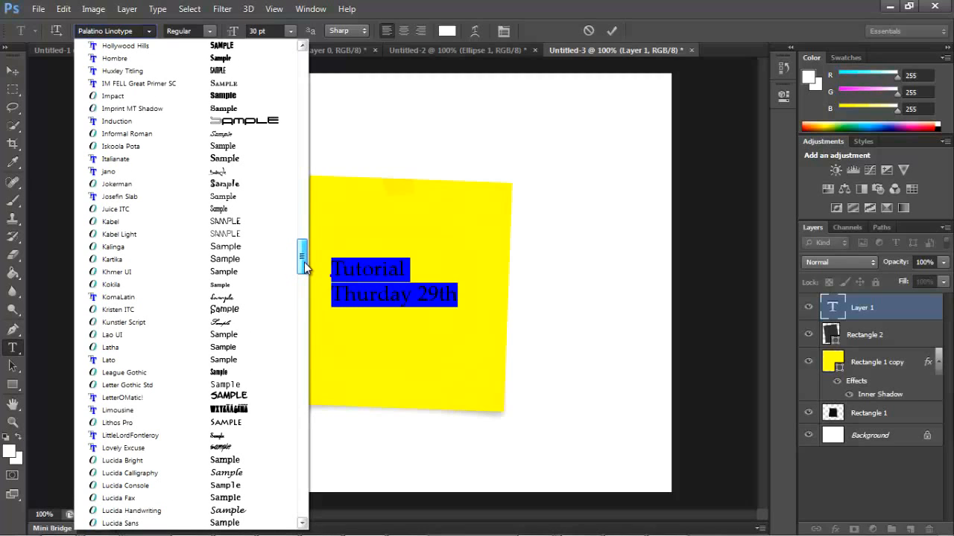
click(232, 172)
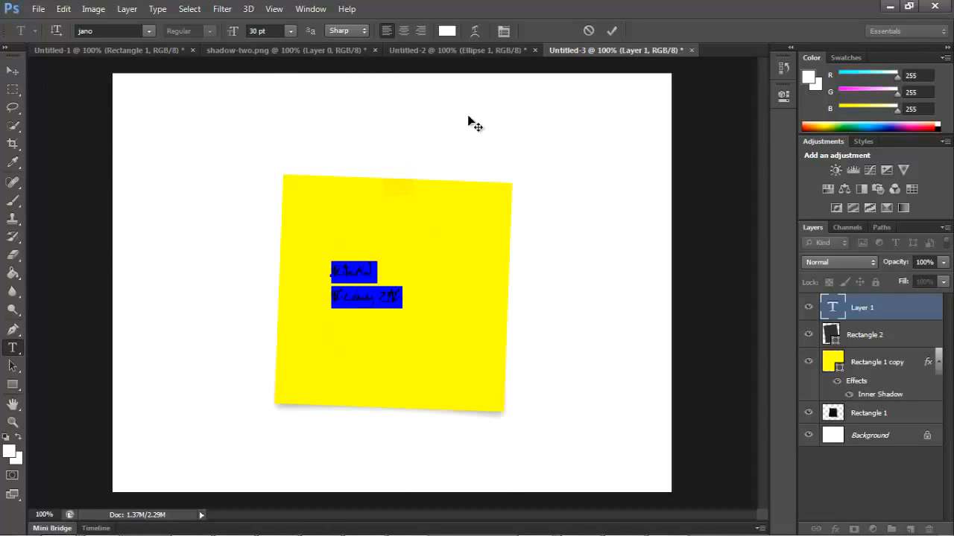
- Enlarge the note's text to 48 pt and finally to 60 pt, and commit the text
click(290, 31)
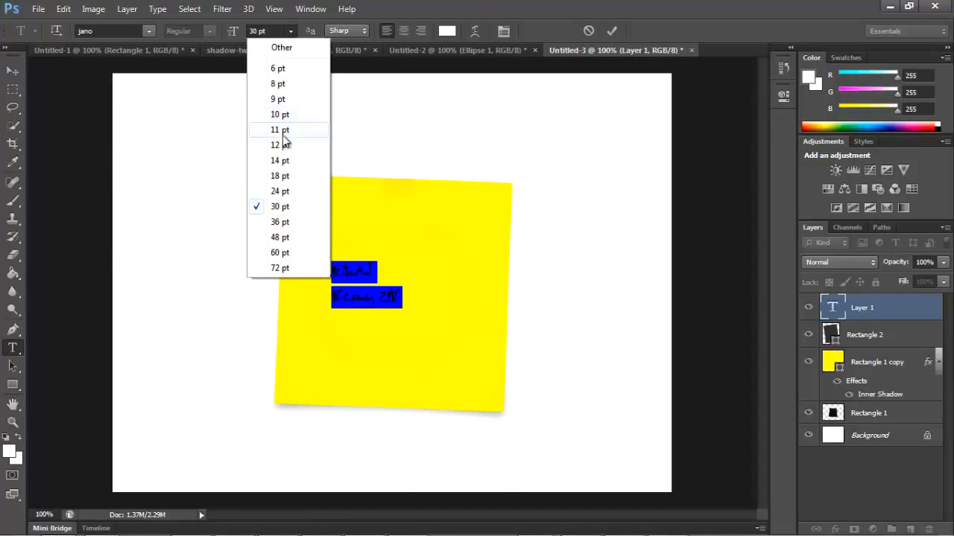
click(286, 237)
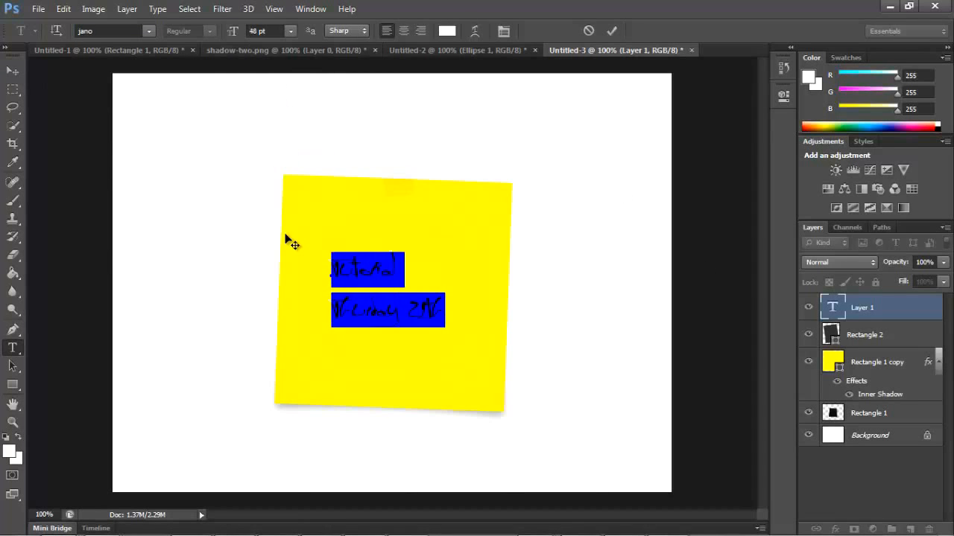
click(291, 31)
click(290, 252)
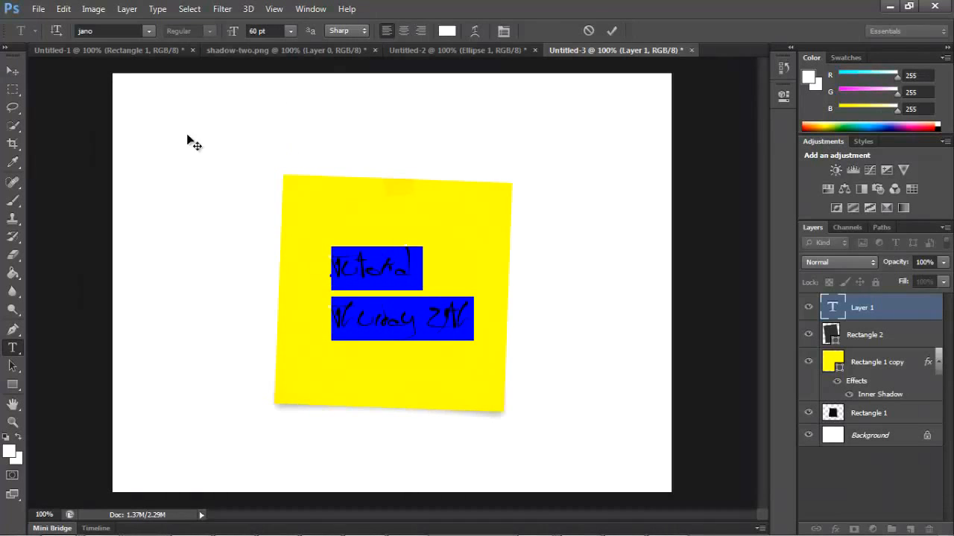
click(14, 75)
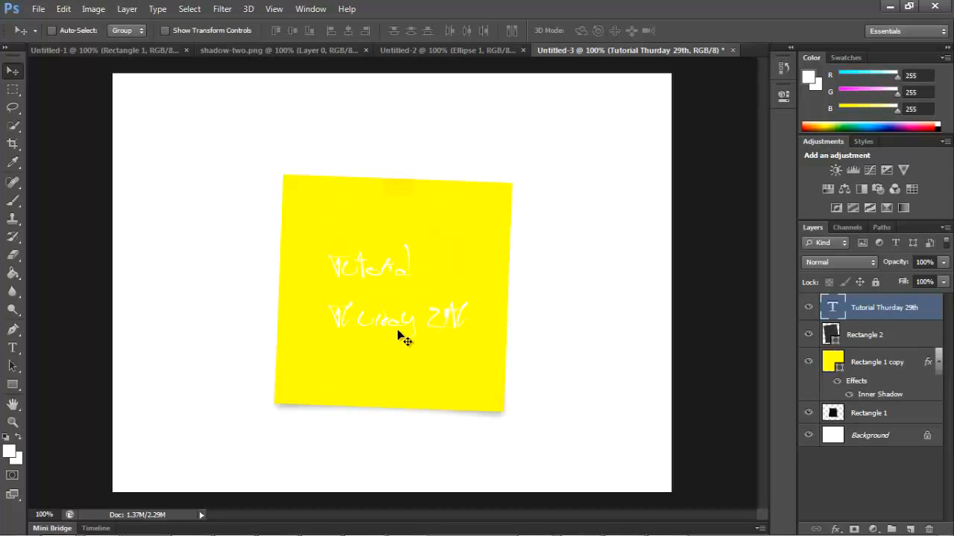
- Replace the note's whole text with "WHAT?"
click(16, 350)
click(468, 319)
drag(467, 319, 290, 250)
text(http)
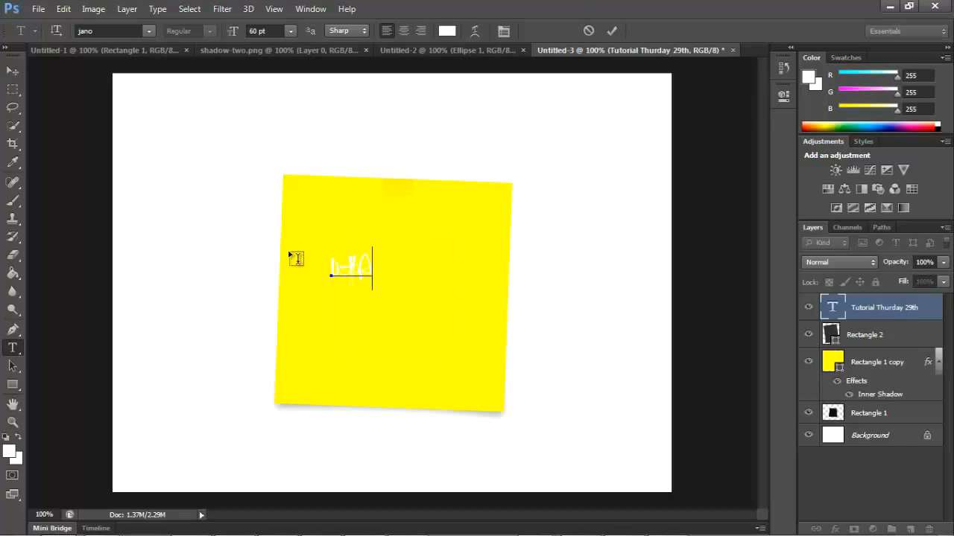
text(://)
- Set the size of the "WHAT?" text to 96 pt and commit it
drag(401, 270, 320, 277)
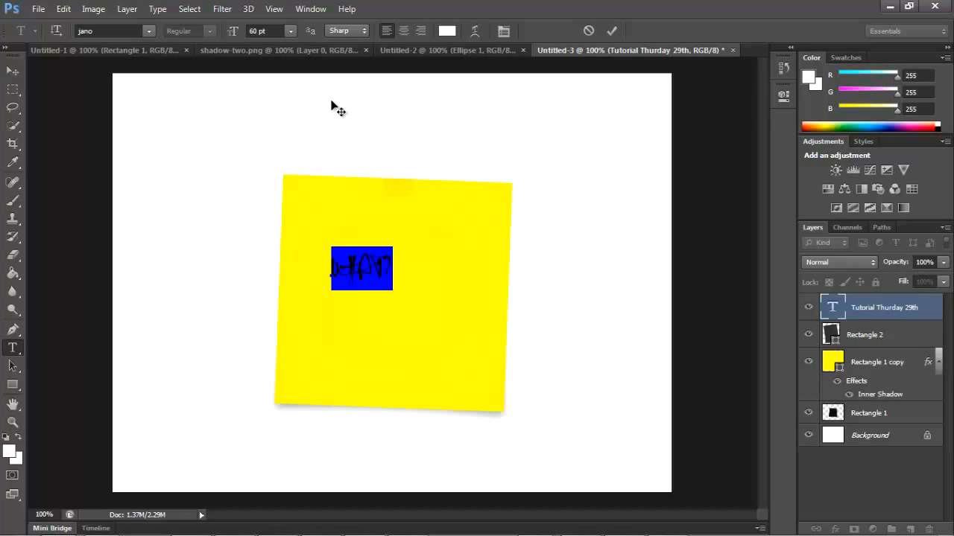
click(226, 33)
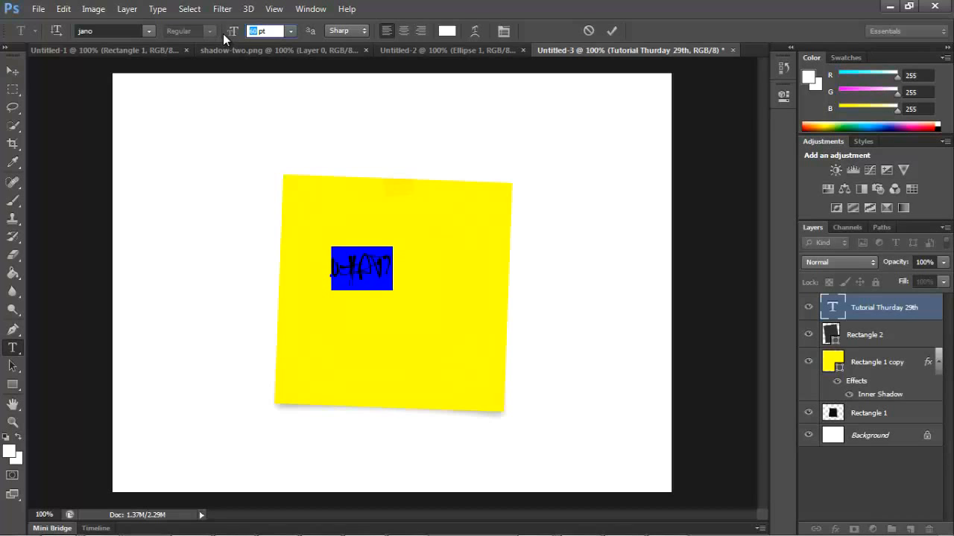
text(96)
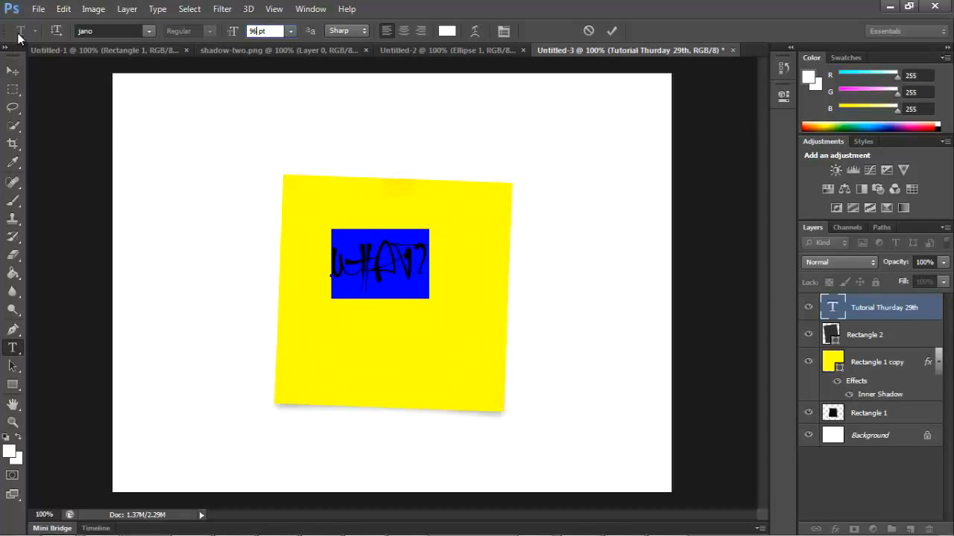
click(13, 70)
- Move the "WHAT?" text to the middle of the note and rotate it about 3.2 degrees clockwise to match the tilt
drag(345, 277, 389, 298)
key(ctrl+t)
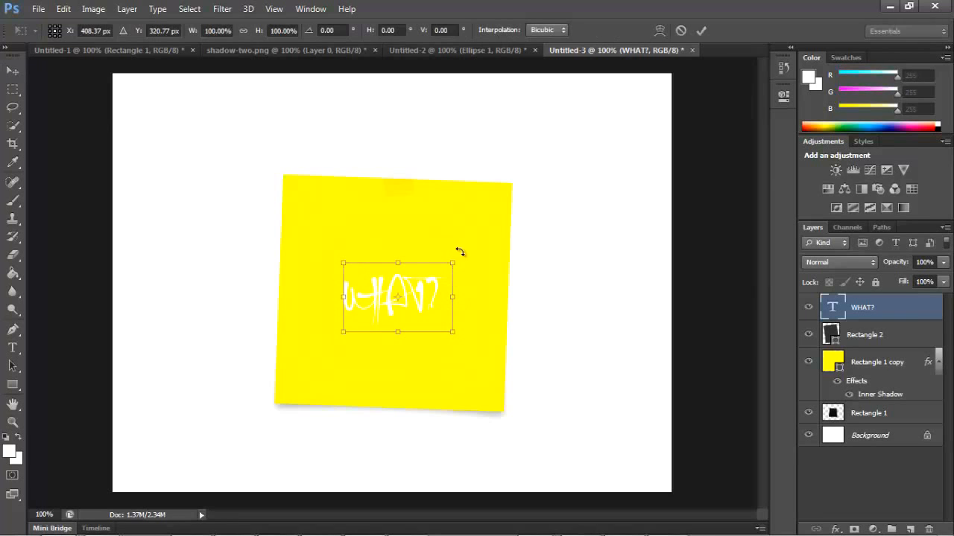
drag(461, 251, 464, 253)
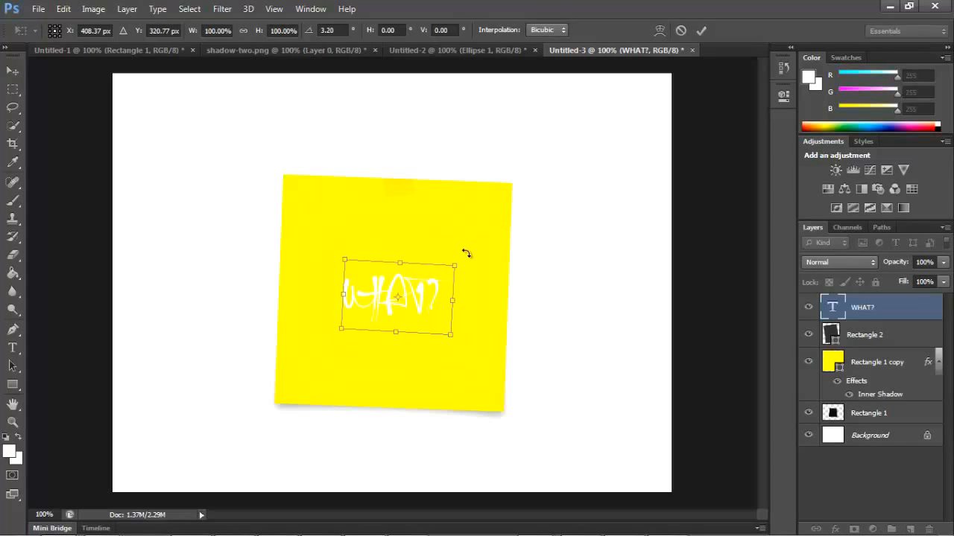
key(Return)
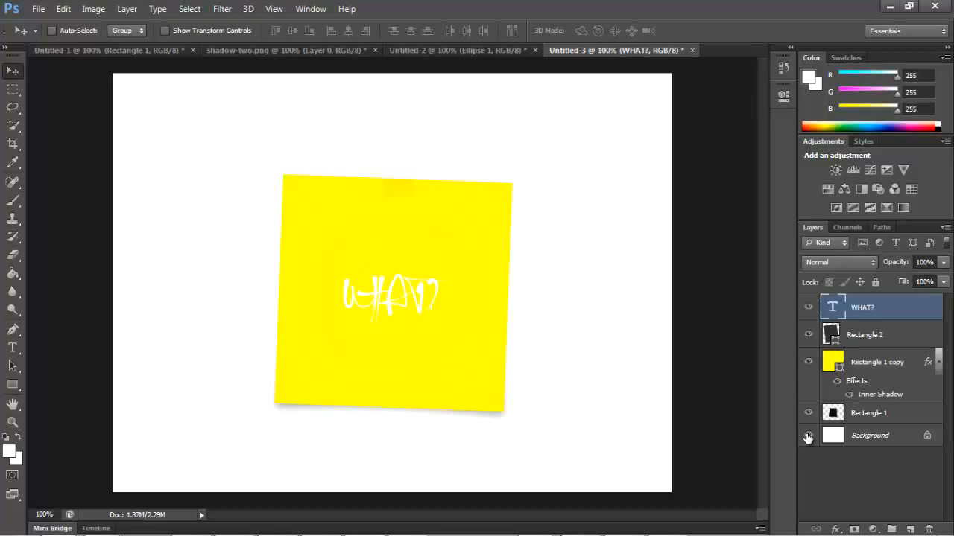
- Crop the canvas on all four sides to a narrow white margin around the sticky note
click(13, 143)
drag(392, 72, 390, 111)
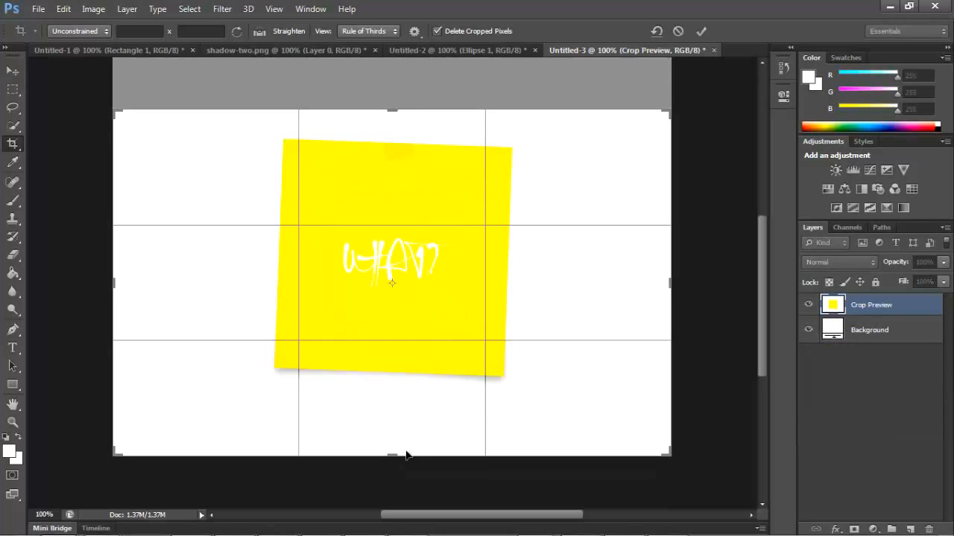
drag(392, 454, 392, 424)
drag(107, 279, 185, 281)
drag(603, 283, 537, 291)
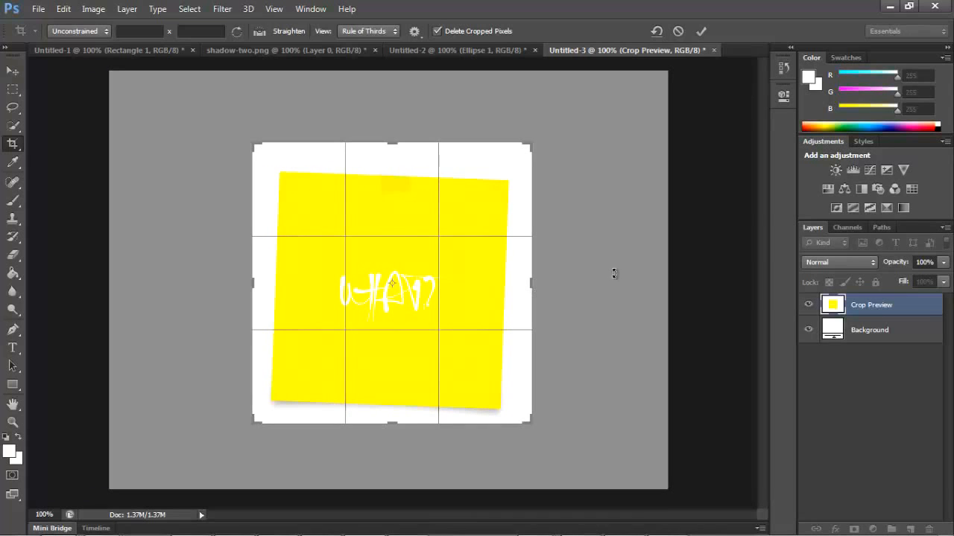
key(Return)
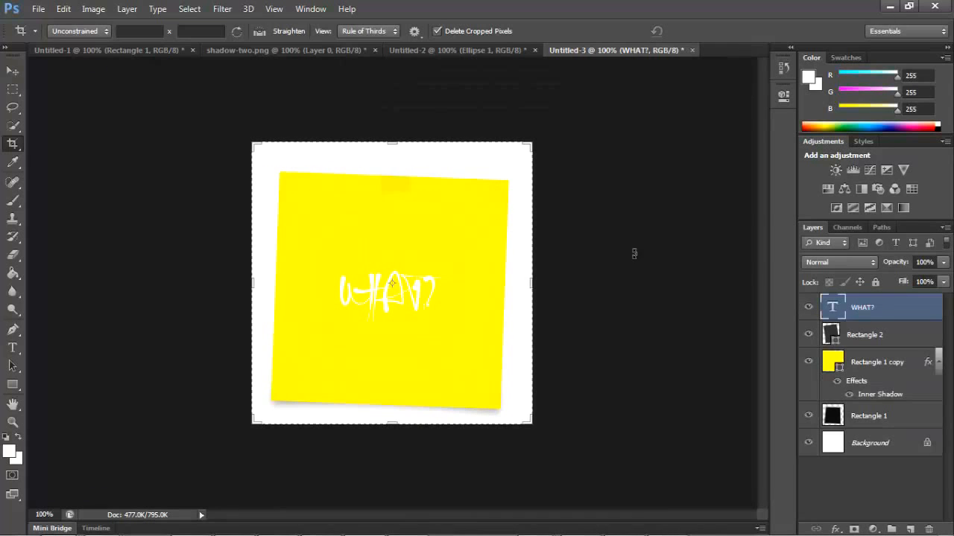
- Hide the Background layer and open the note in Save for Web
click(808, 444)
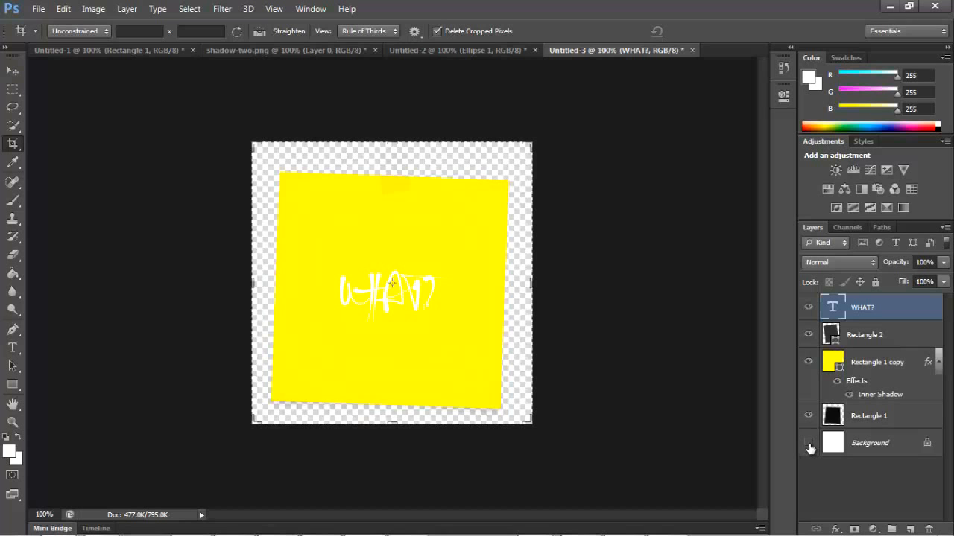
click(38, 8)
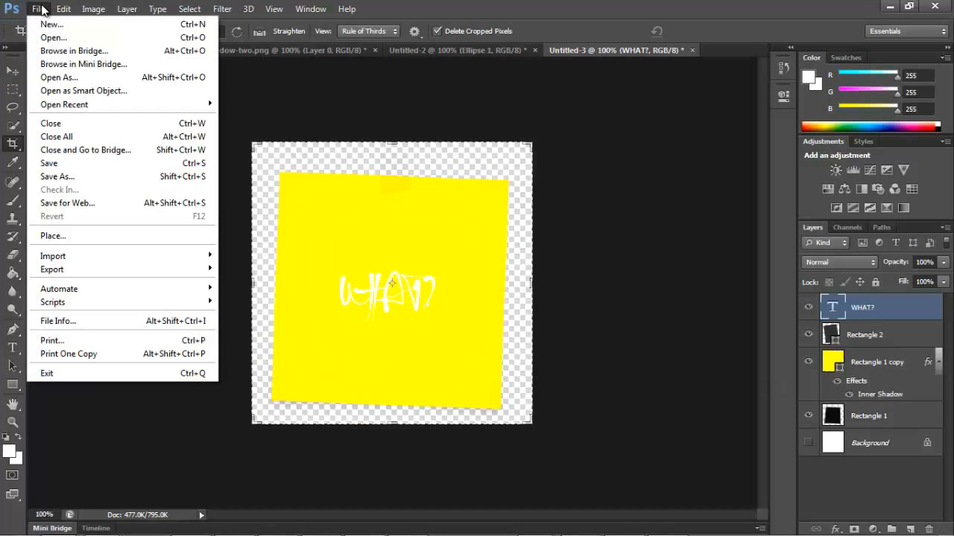
click(89, 202)
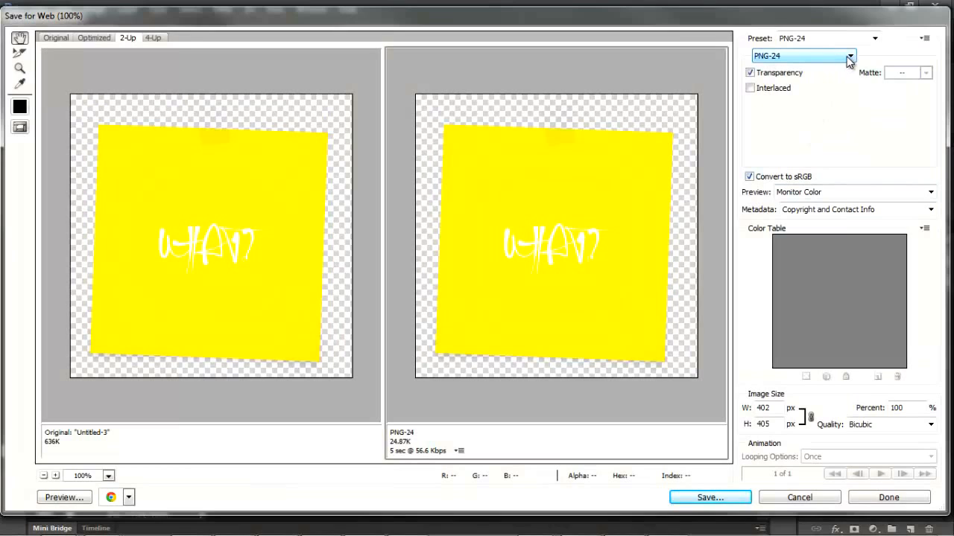
- Switch the web export format to JPEG, compare the preview with the transparent original, and cancel the export
click(851, 58)
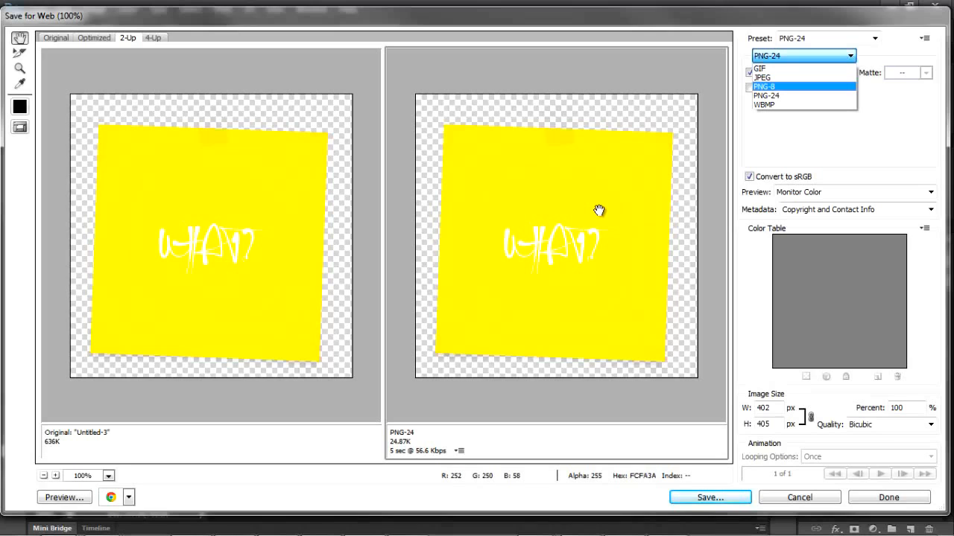
click(795, 78)
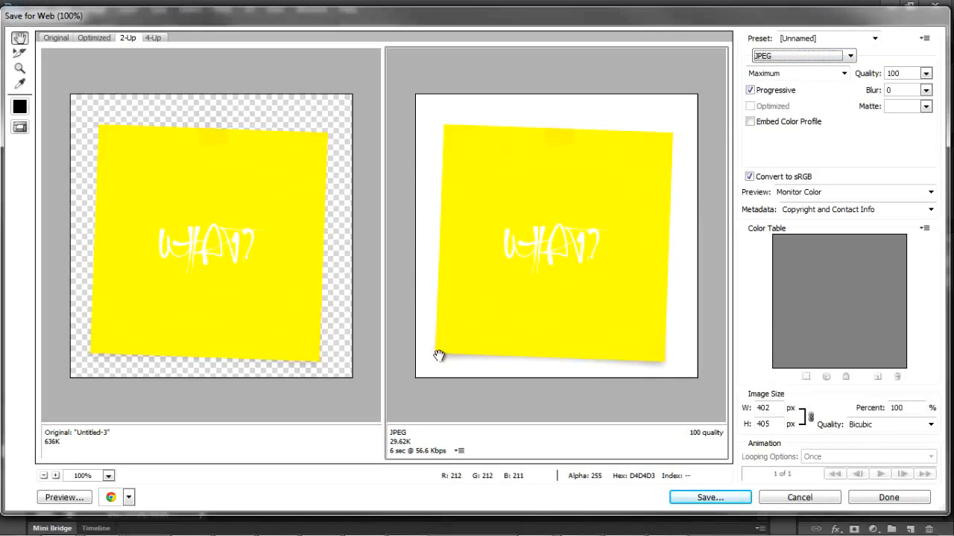
click(57, 39)
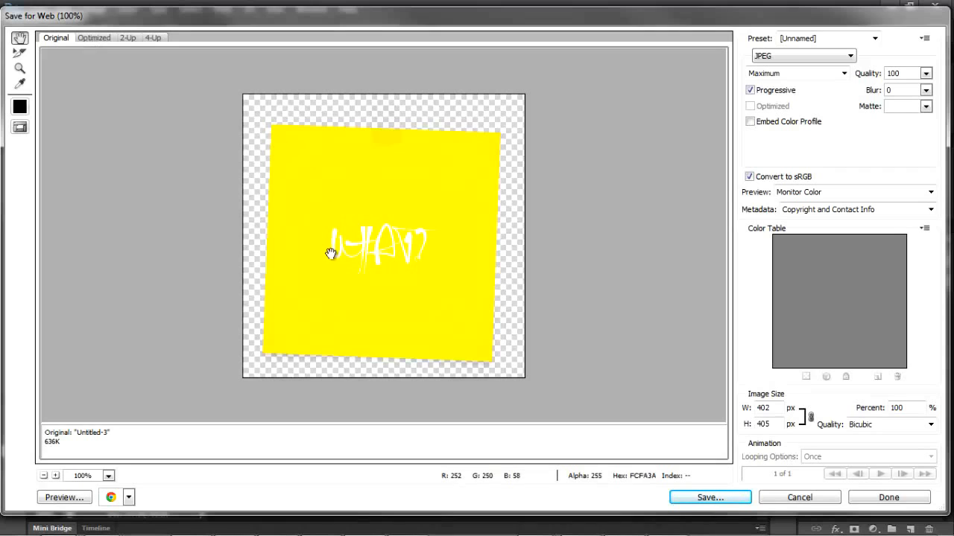
click(128, 38)
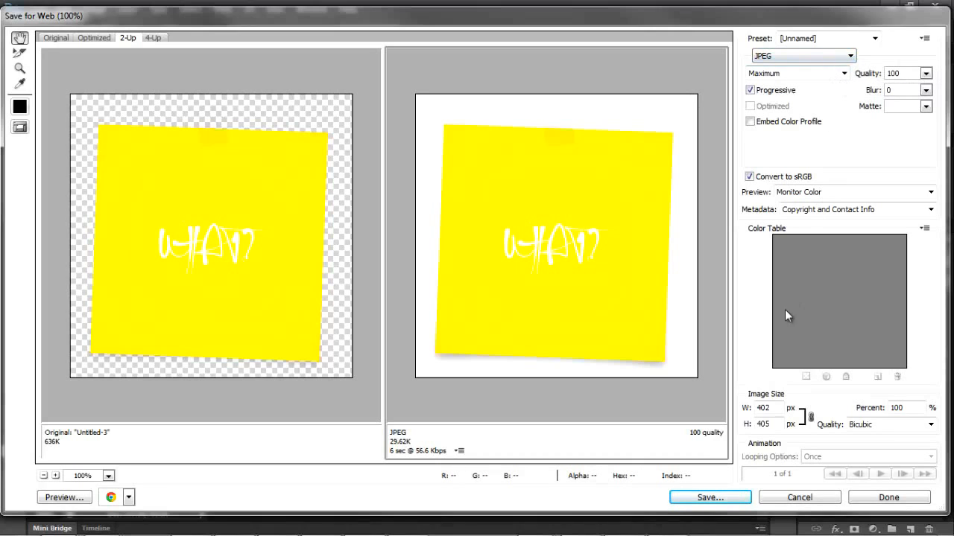
click(800, 498)
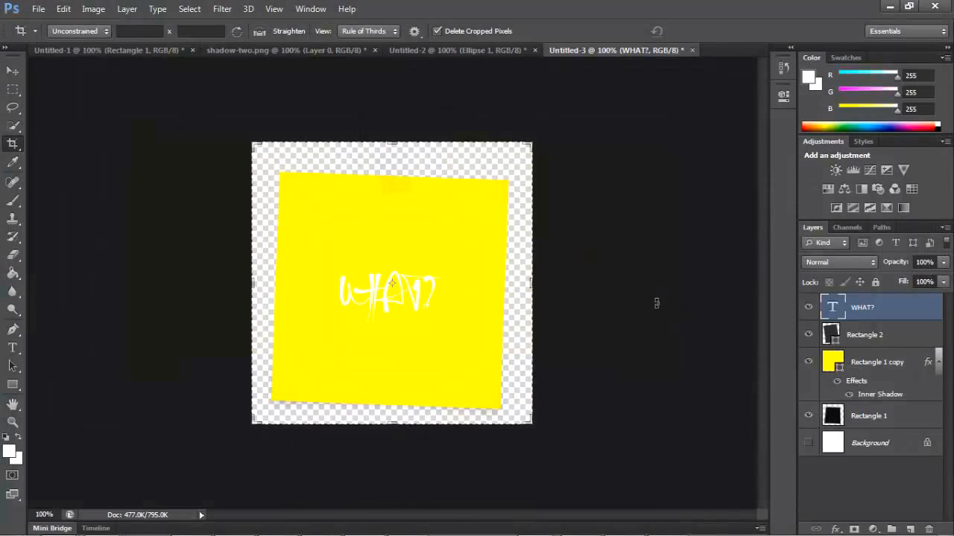
- Undo the canvas crop and the hiding of the Background layer
key(ctrl+z)
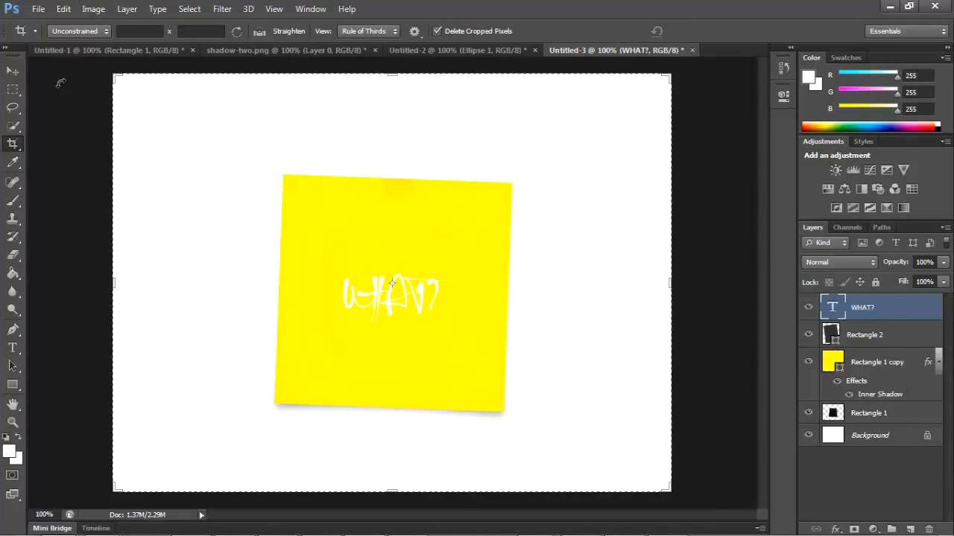
click(11, 70)
click(884, 333)
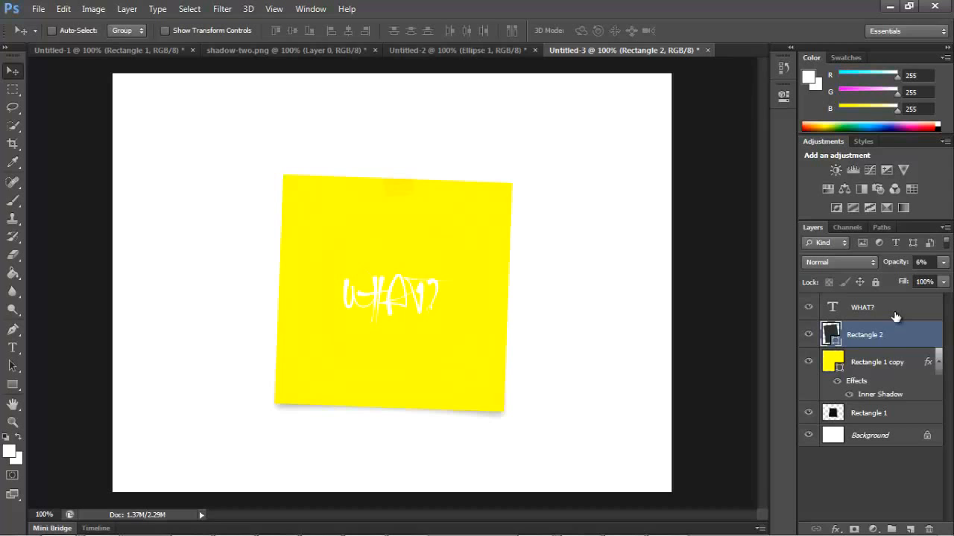
mouse_move(293, 526)
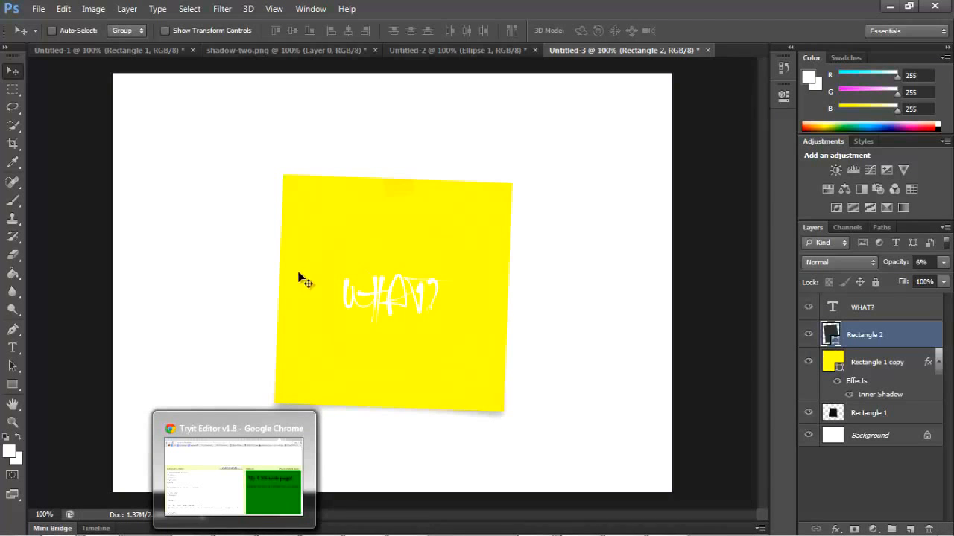
click(881, 368)
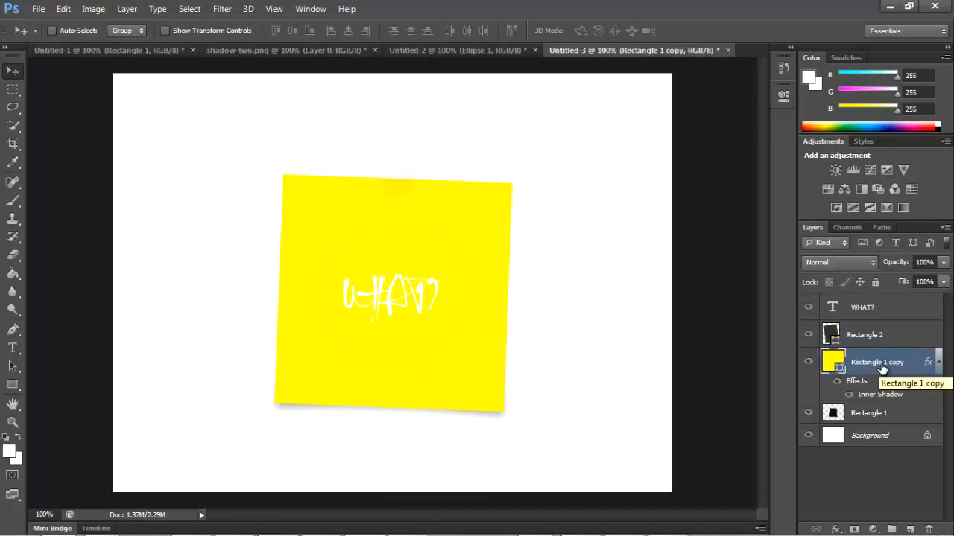